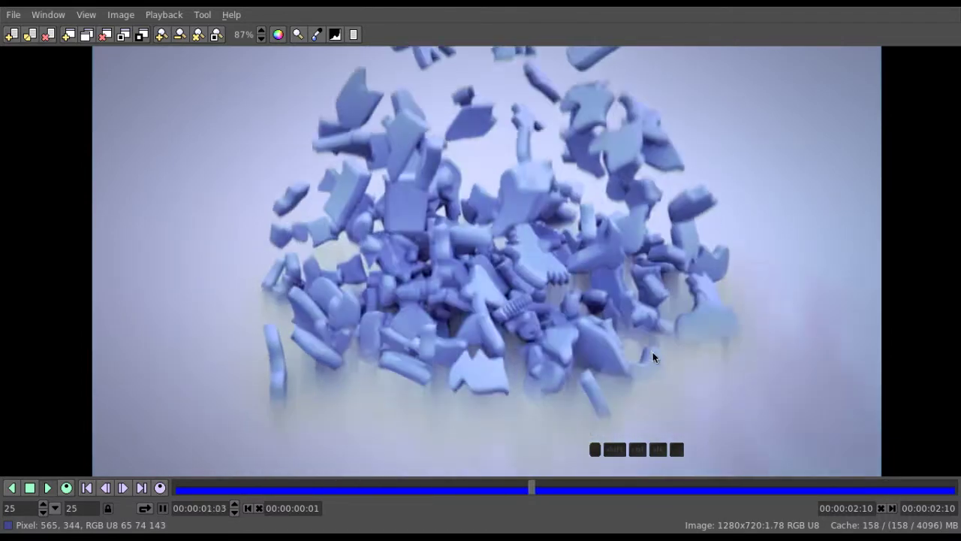
# Play and scrub through the rendered sequence to examine how the shattered pieces fall and scatter
pyautogui.press('k')
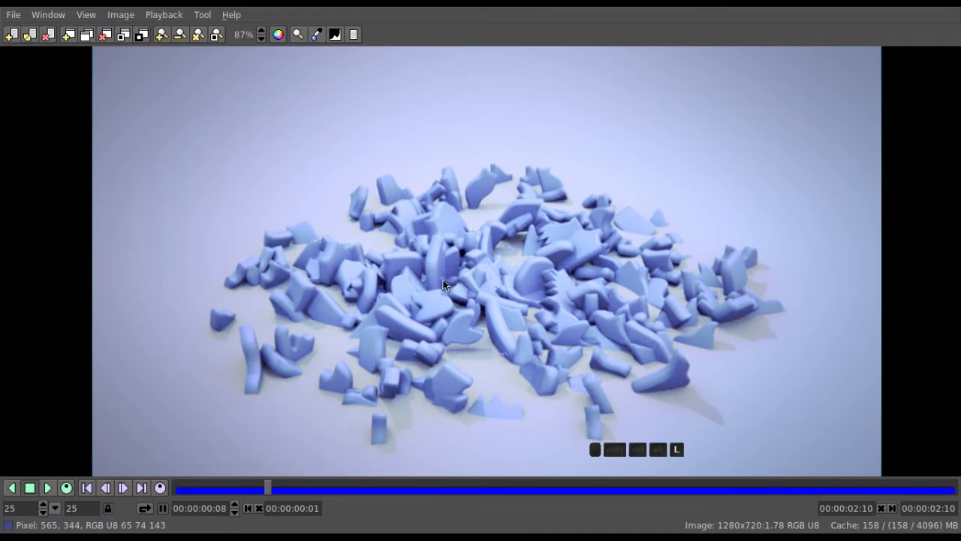
pyautogui.moveTo(272, 491); pyautogui.dragTo(531, 486)
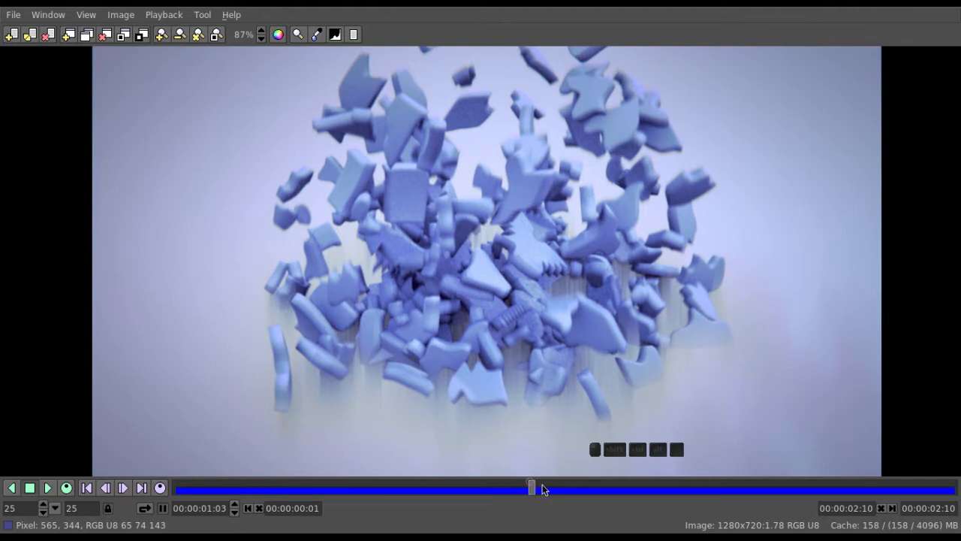
pyautogui.moveTo(544, 486); pyautogui.dragTo(597, 469)
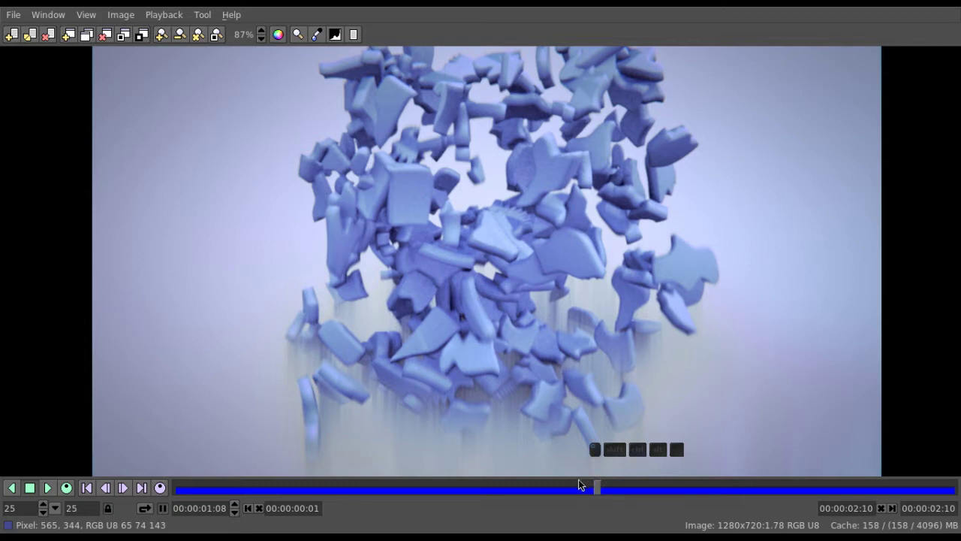
pyautogui.moveTo(594, 483); pyautogui.dragTo(570, 483)
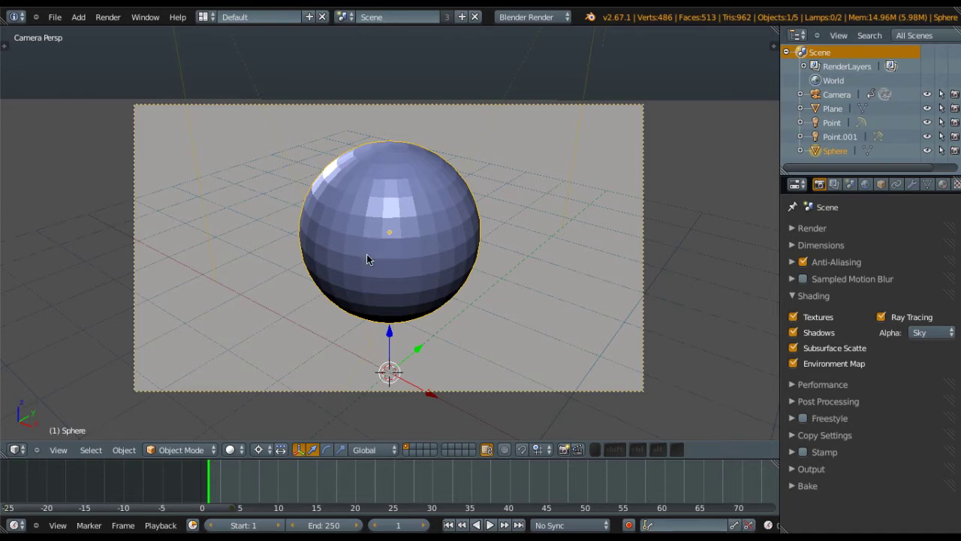
# In Blender, apply the Quick Explode effect to the sphere
pyautogui.moveTo(358, 267); pyautogui.dragTo(379, 270, button='middle')
pyautogui.scroll(2, 402, 246)
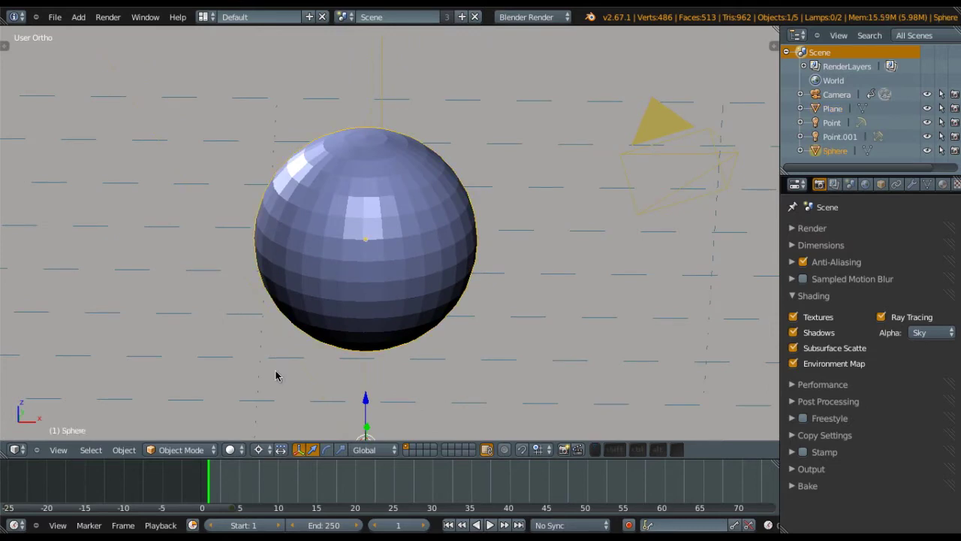
pyautogui.click(124, 449)
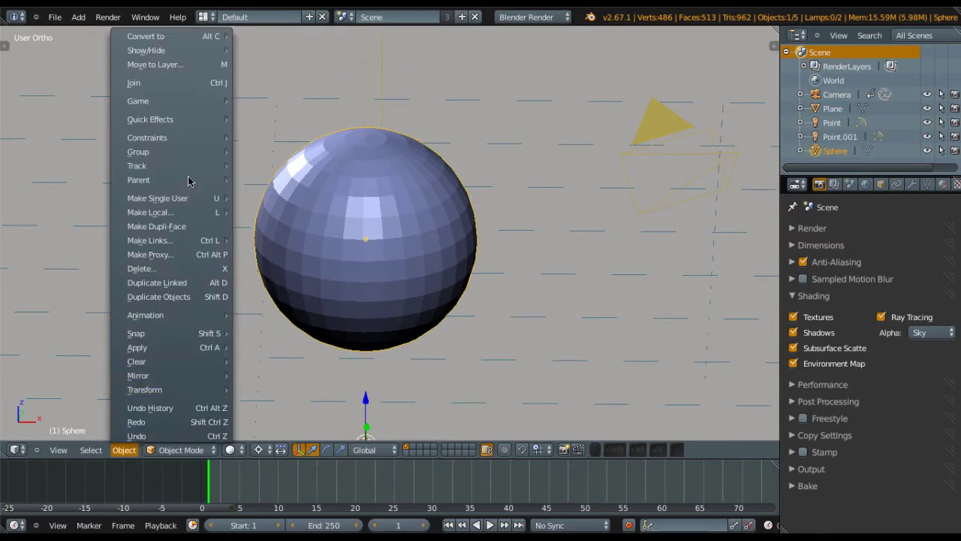
pyautogui.click(275, 133)
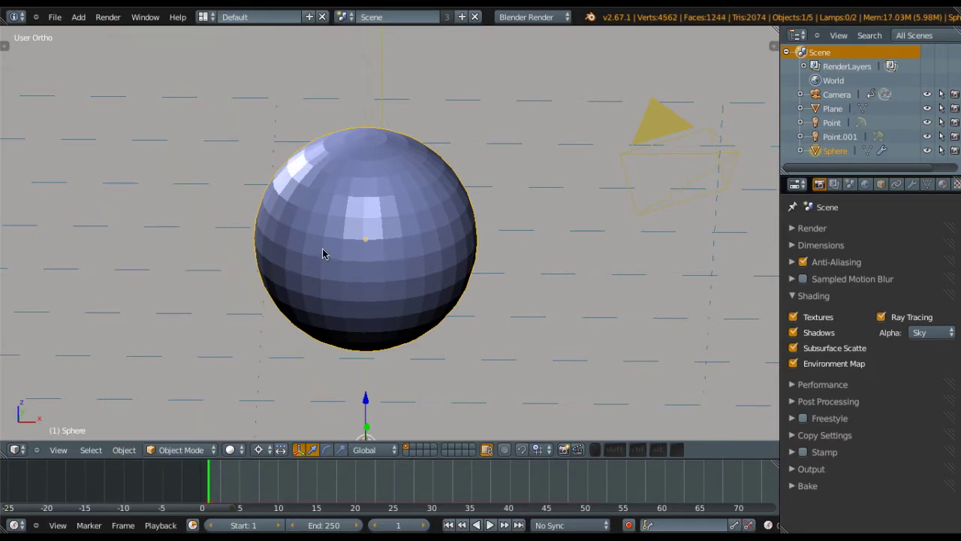
# Play the sphere's explosion animation, return to the first frame, and inspect the fragments up close
pyautogui.scroll(-2, 322, 251)
pyautogui.moveTo(366, 247); pyautogui.dragTo(329, 253, button='middle')
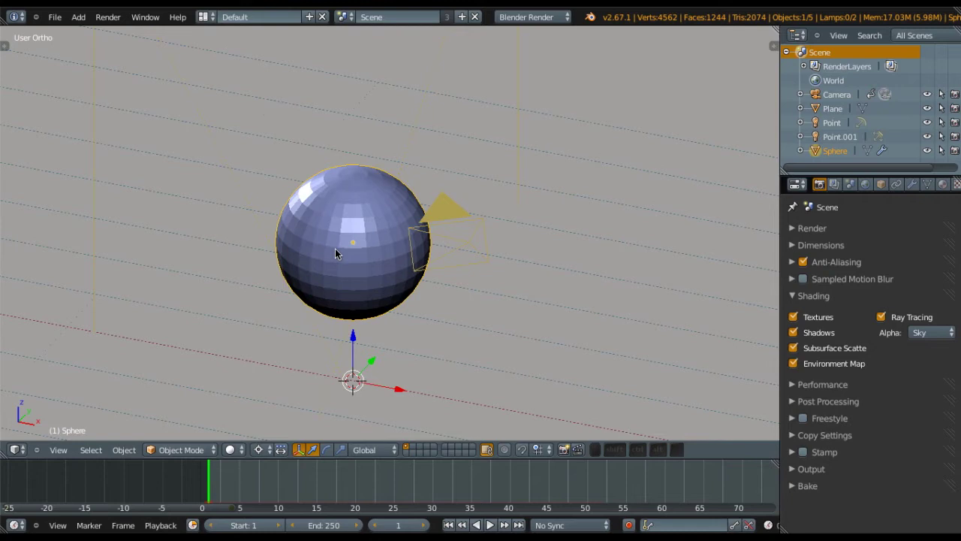
pyautogui.hotkey('alt', 'a')
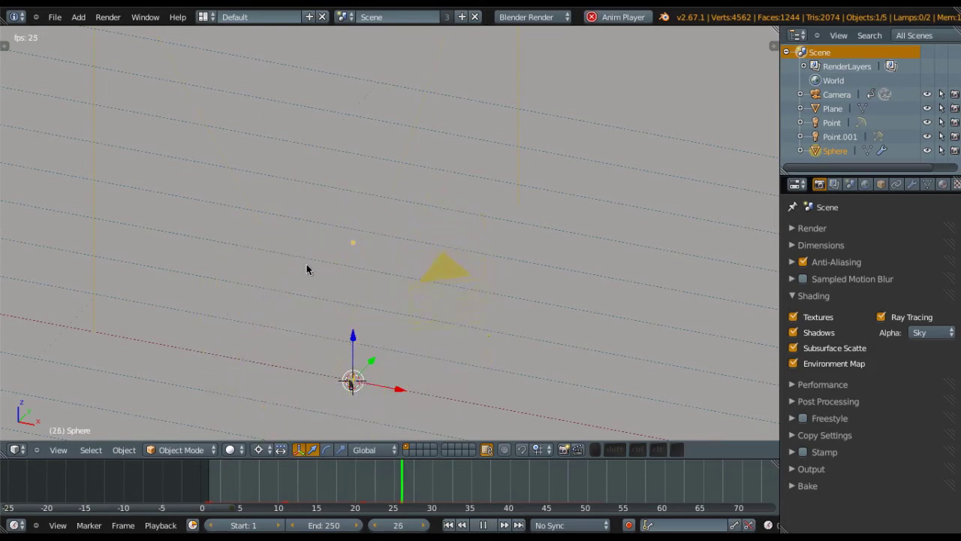
pyautogui.hotkey('shift', 'Left')
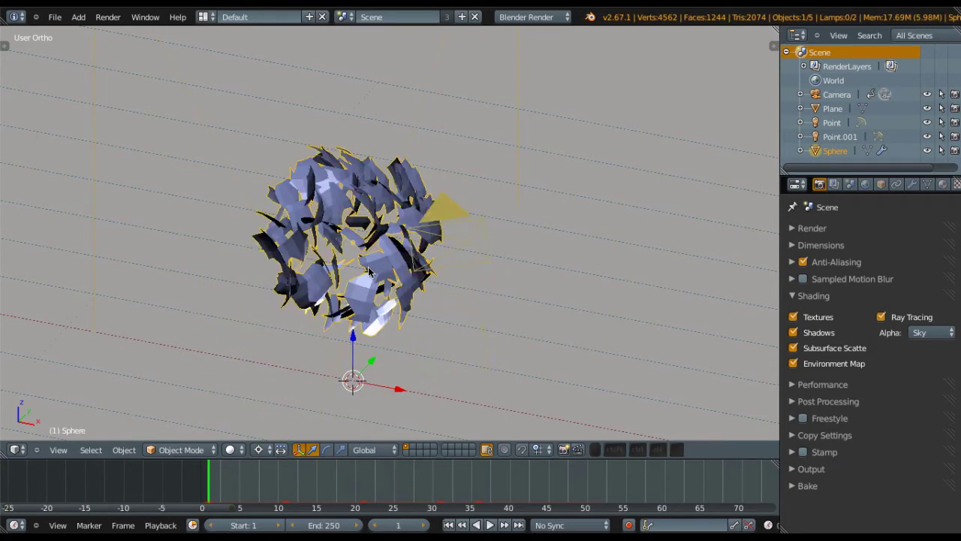
pyautogui.moveTo(398, 259); pyautogui.dragTo(368, 272, button='middle')
pyautogui.scroll(4, 360, 278)
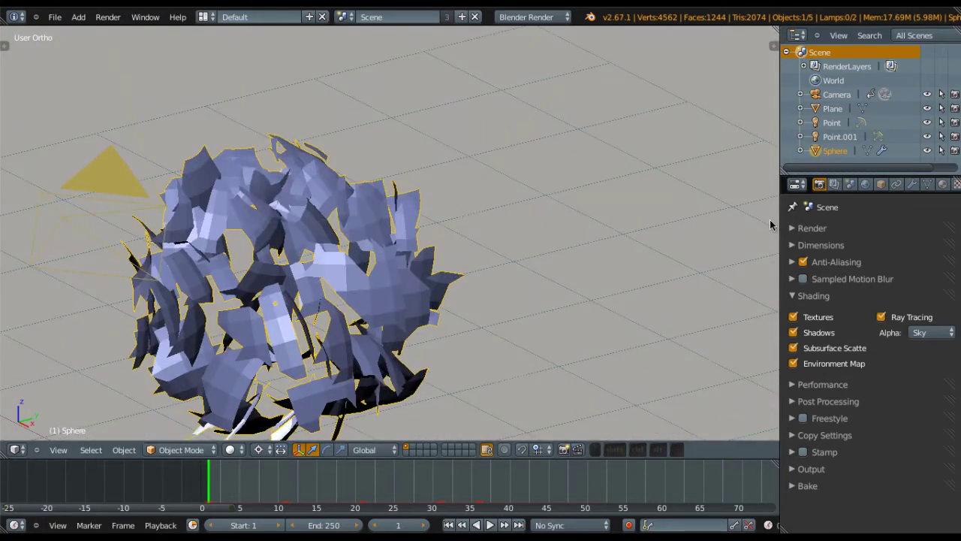
# Show the sphere's particle settings and set the emission to start at frame 10 and end at frame 25
pyautogui.moveTo(779, 218); pyautogui.dragTo(750, 218)
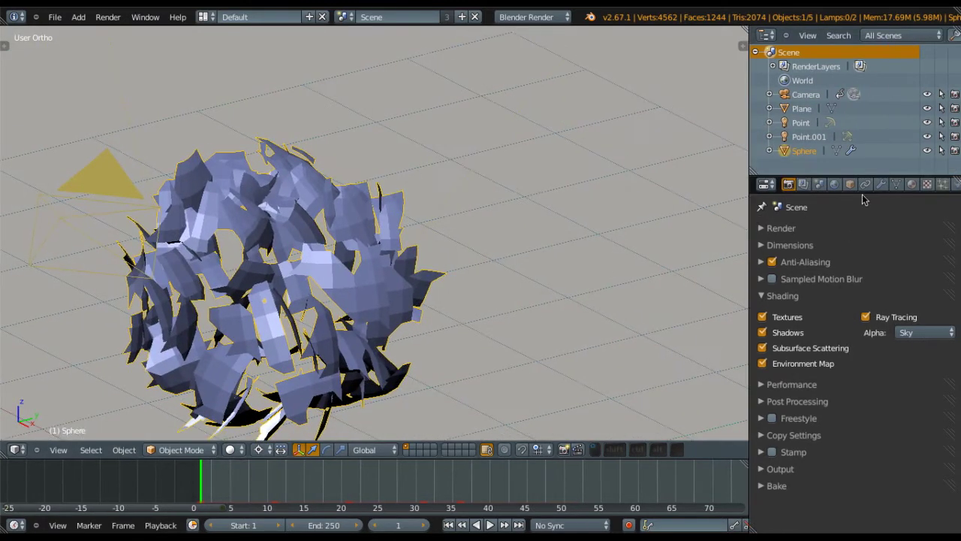
pyautogui.click(943, 184)
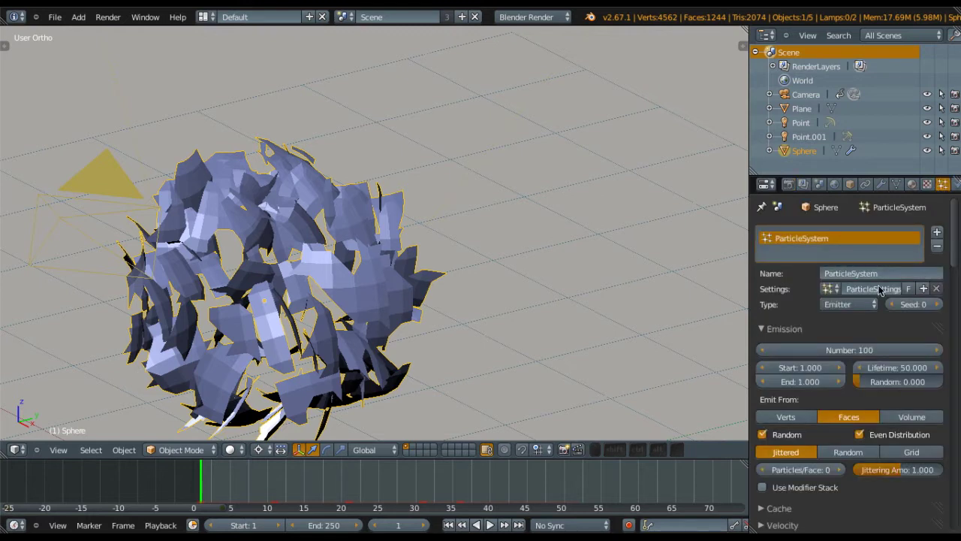
pyautogui.scroll(-2, 808, 294)
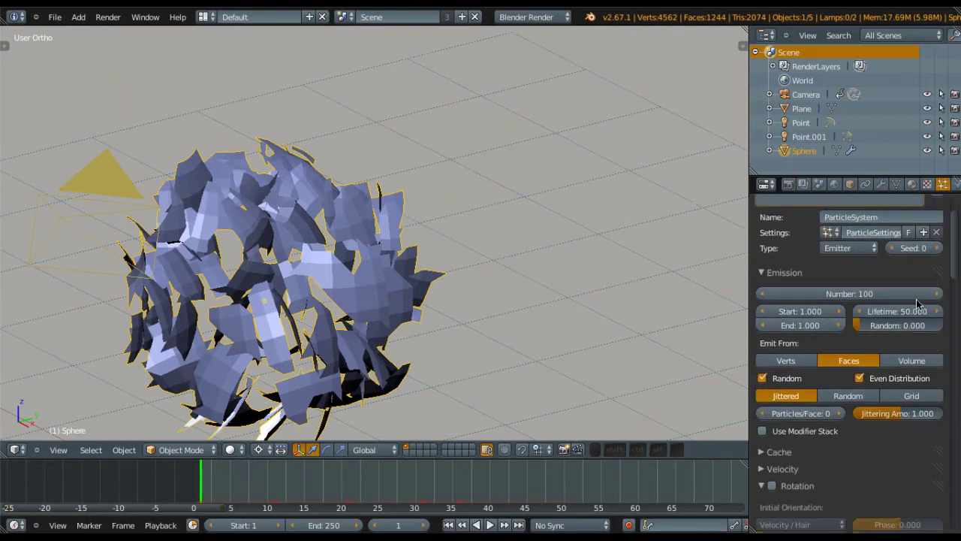
pyautogui.click(808, 310)
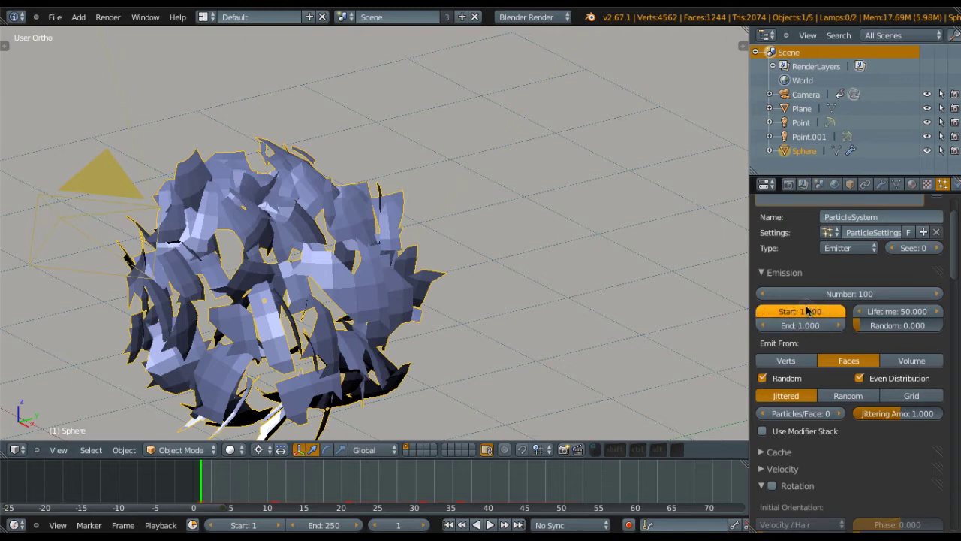
pyautogui.press('Return')
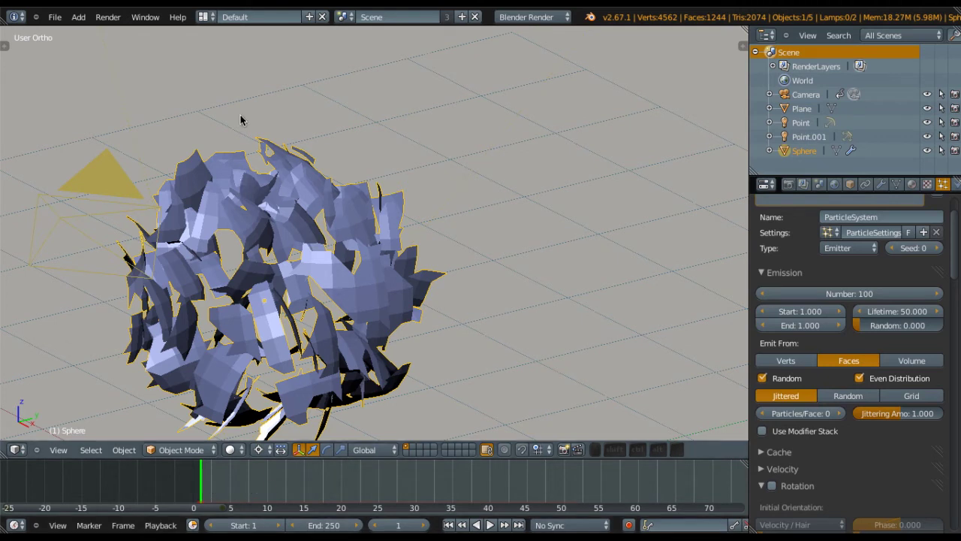
pyautogui.click(802, 325)
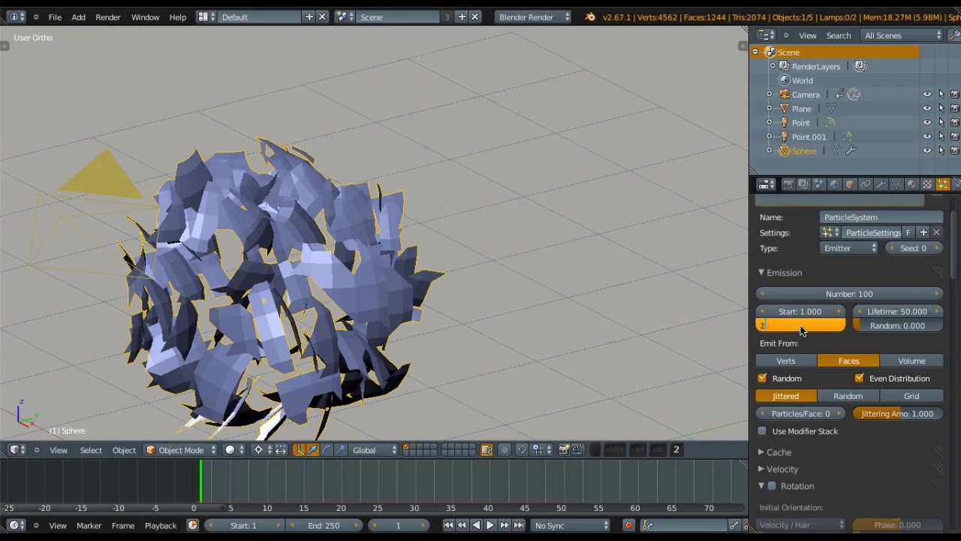
pyautogui.write('25')
pyautogui.press('Return')
pyautogui.click(800, 311)
pyautogui.write('10')
pyautogui.press('Return')
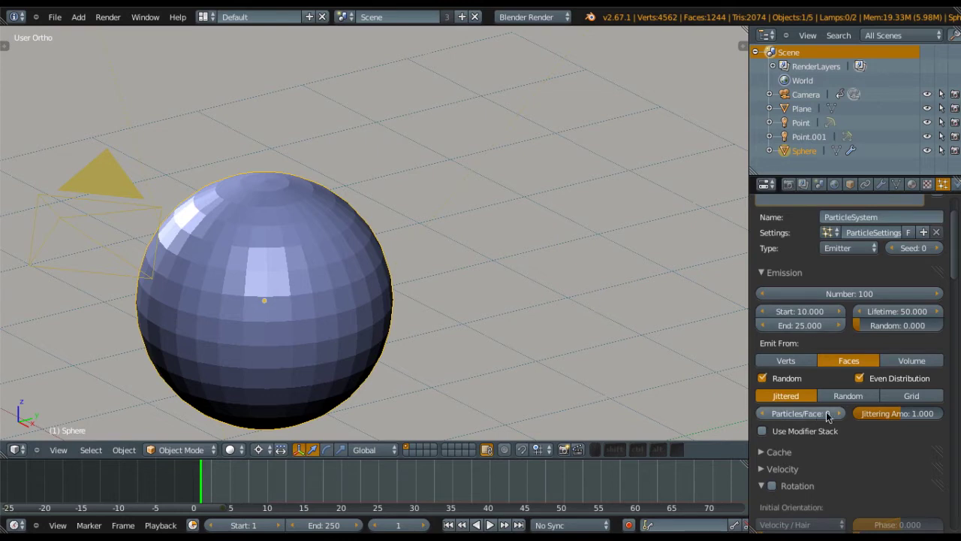
# Set the particle system's Normal emitter velocity to 0 and play the animation to check the falling pieces
pyautogui.click(778, 274)
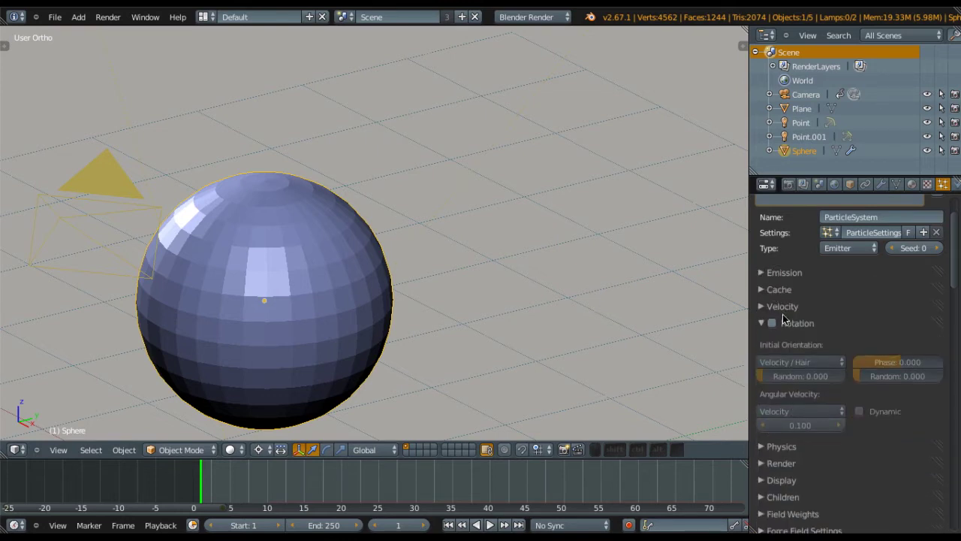
pyautogui.click(780, 308)
pyautogui.click(807, 344)
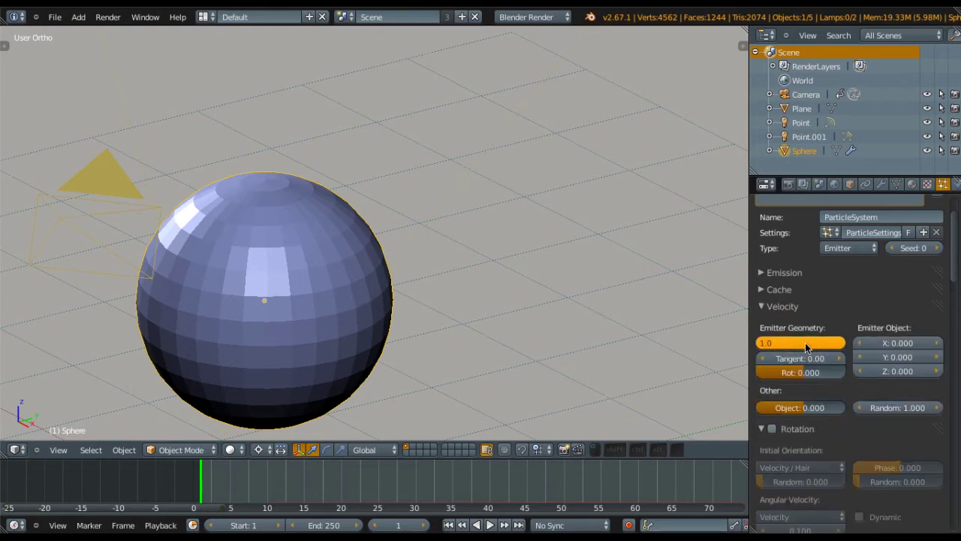
pyautogui.write('0')
pyautogui.press('Return')
pyautogui.hotkey('alt', 'a')
pyautogui.hotkey('alt', 'a')
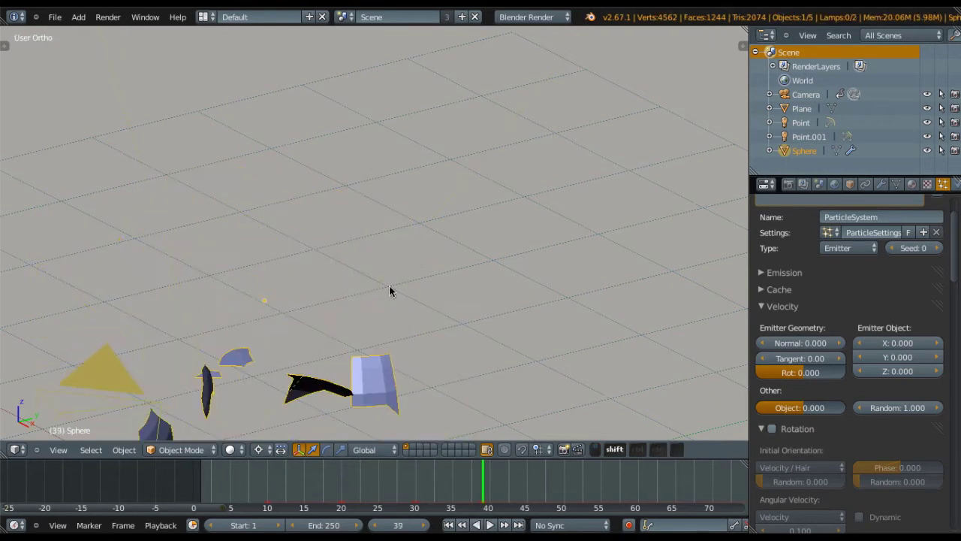
# Try a Normal emitter velocity of 1 and replay the explosion from the first frame
pyautogui.keyDown('shift'); pyautogui.moveTo(397, 274); pyautogui.dragTo(446, 159, button='middle'); pyautogui.keyUp('shift')
pyautogui.click(800, 344)
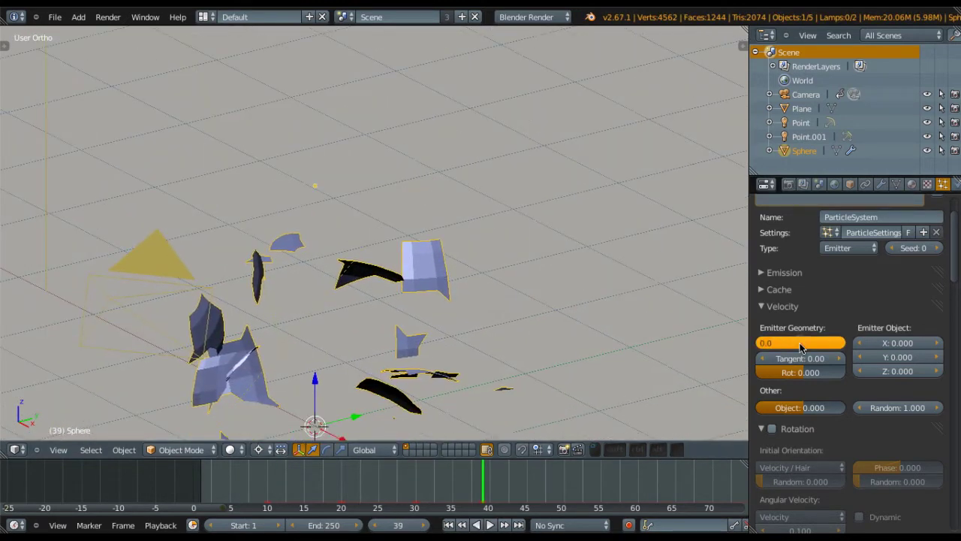
pyautogui.write('1')
pyautogui.press('Return')
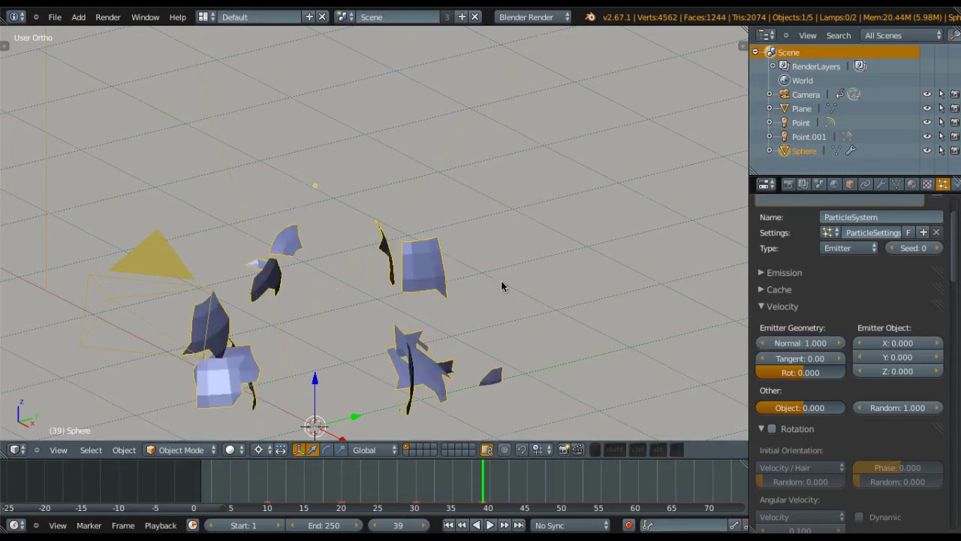
pyautogui.keyDown('shift'); pyautogui.scroll(-5, 455, 212); pyautogui.keyUp('shift')
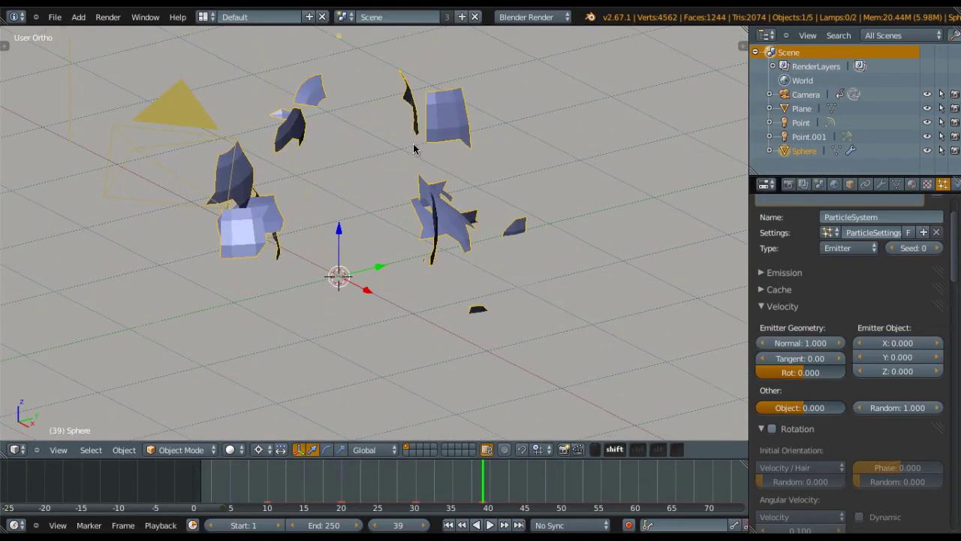
pyautogui.hotkey('shift', 'Left')
pyautogui.keyDown('shift'); pyautogui.moveTo(342, 109); pyautogui.dragTo(331, 288, button='middle'); pyautogui.keyUp('shift')
pyautogui.hotkey('alt', 'a')
pyautogui.hotkey('alt', 'a')
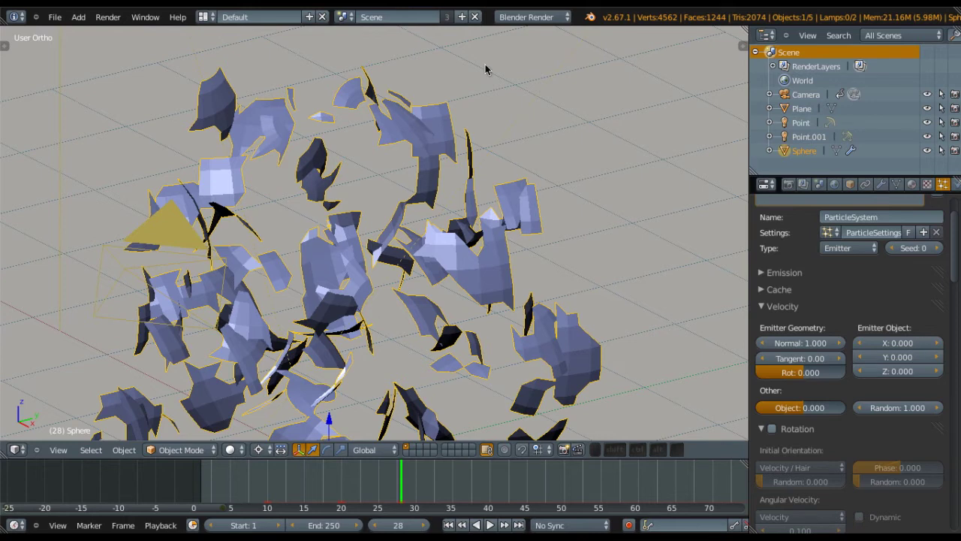
# Set the Normal emitter velocity back to 0 and preview the explosion from the first frame
pyautogui.click(792, 343)
pyautogui.write('0')
pyautogui.press('Return')
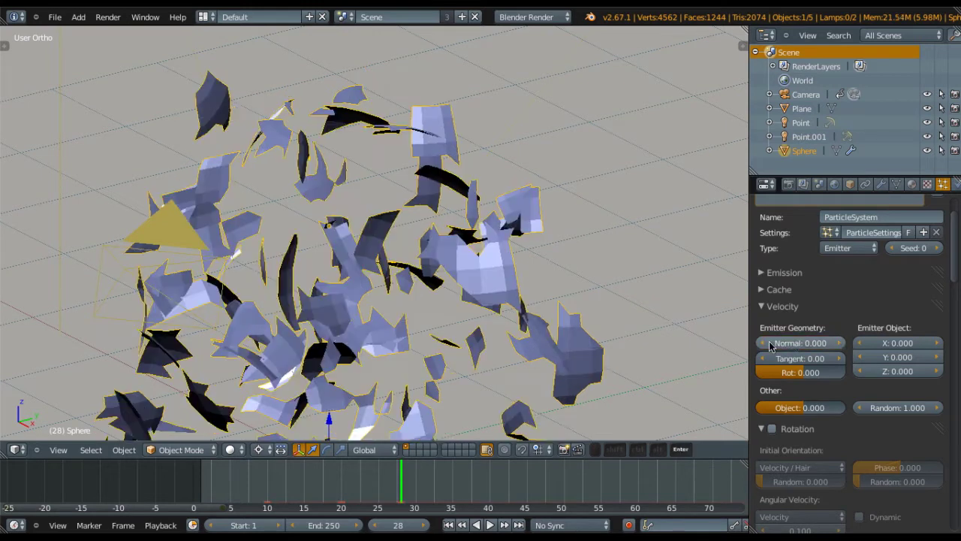
pyautogui.hotkey('shift', 'Left')
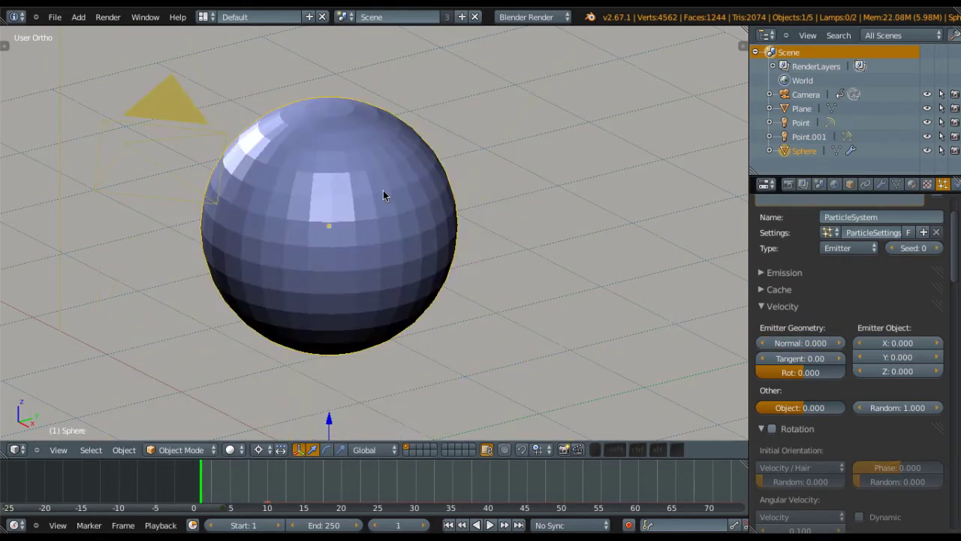
pyautogui.hotkey('alt', 'a')
pyautogui.hotkey('alt', 'a')
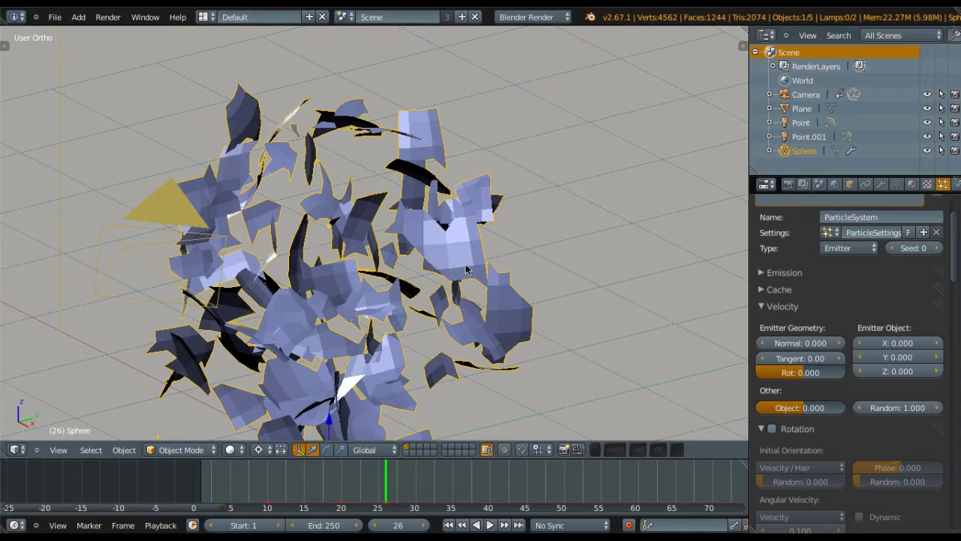
pyautogui.keyDown('shift'); pyautogui.moveTo(424, 336); pyautogui.dragTo(514, 230, button='middle'); pyautogui.keyUp('shift')
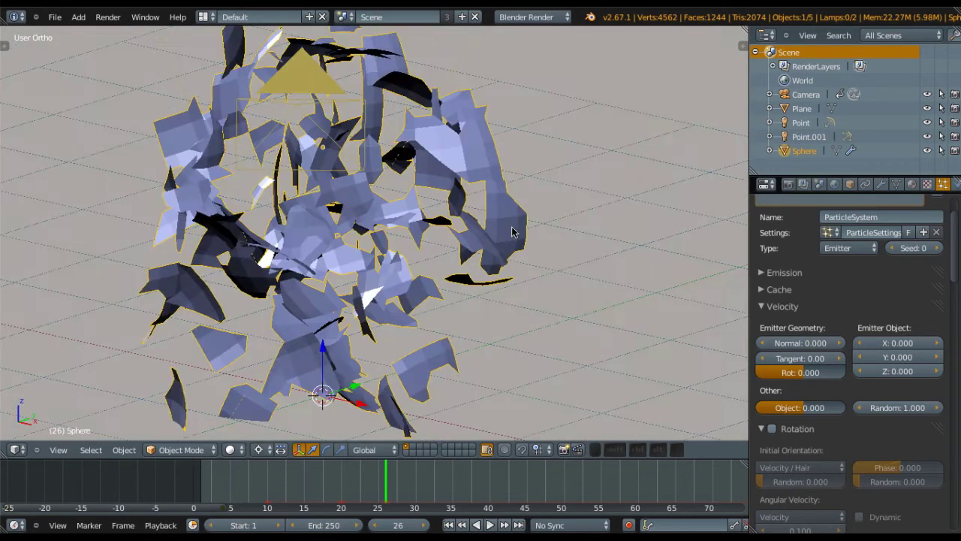
# Enable particle rotation with the initial orientation set to Normal, and play the animation from the first frame
pyautogui.click(774, 308)
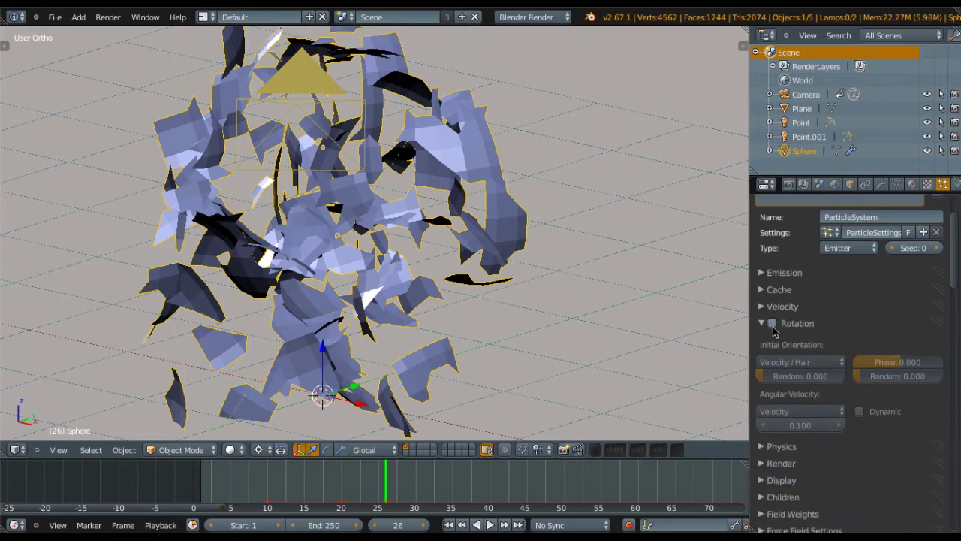
pyautogui.click(773, 325)
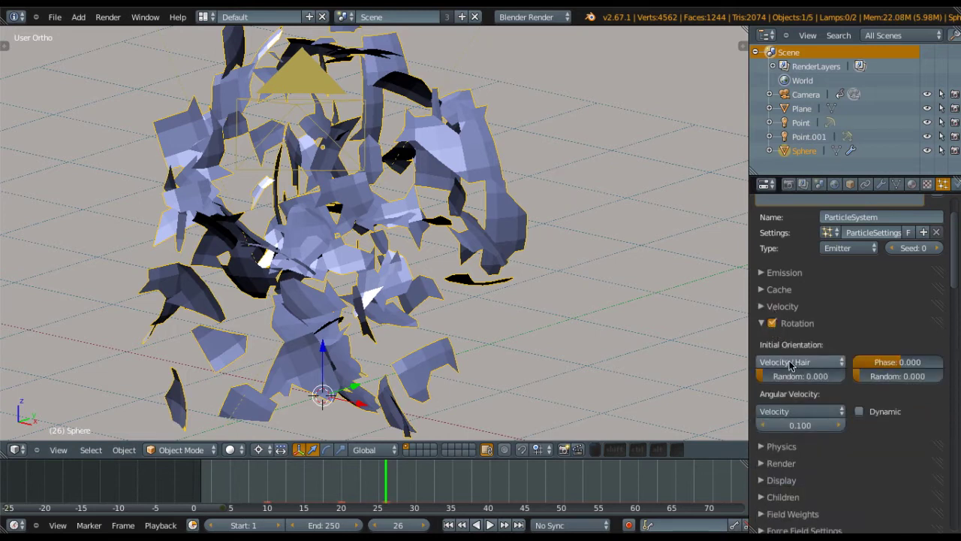
pyautogui.click(790, 365)
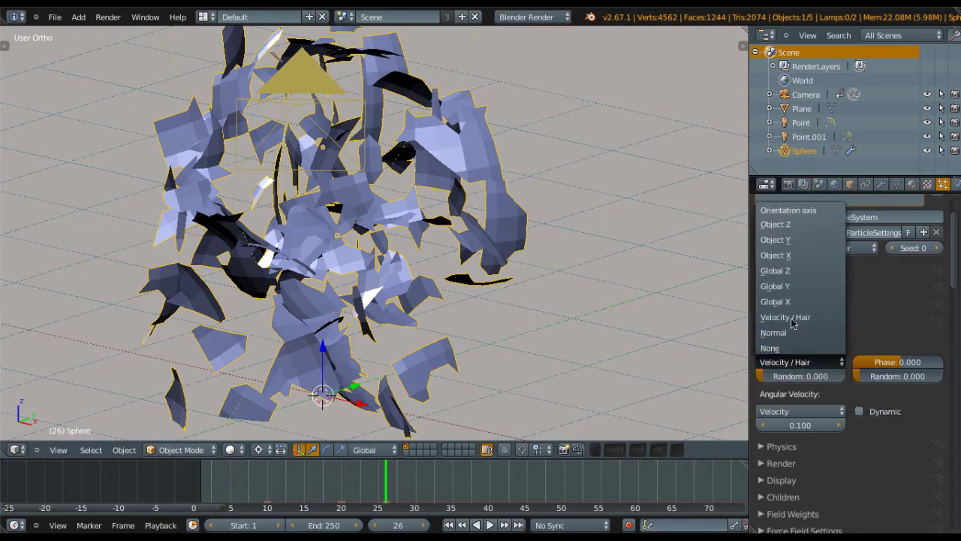
pyautogui.click(792, 333)
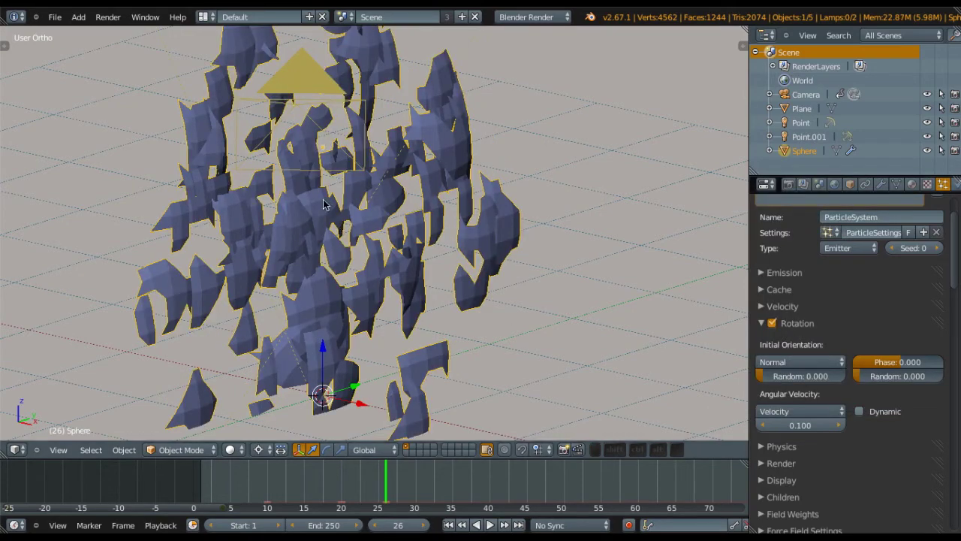
pyautogui.moveTo(338, 225); pyautogui.dragTo(340, 194, button='middle')
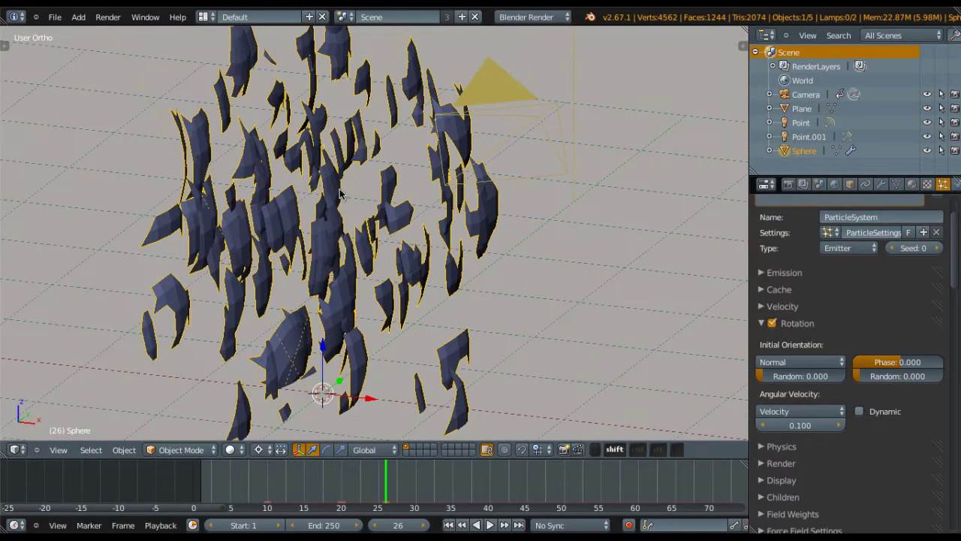
pyautogui.hotkey('shift', 'Left')
pyautogui.hotkey('alt', 'a')
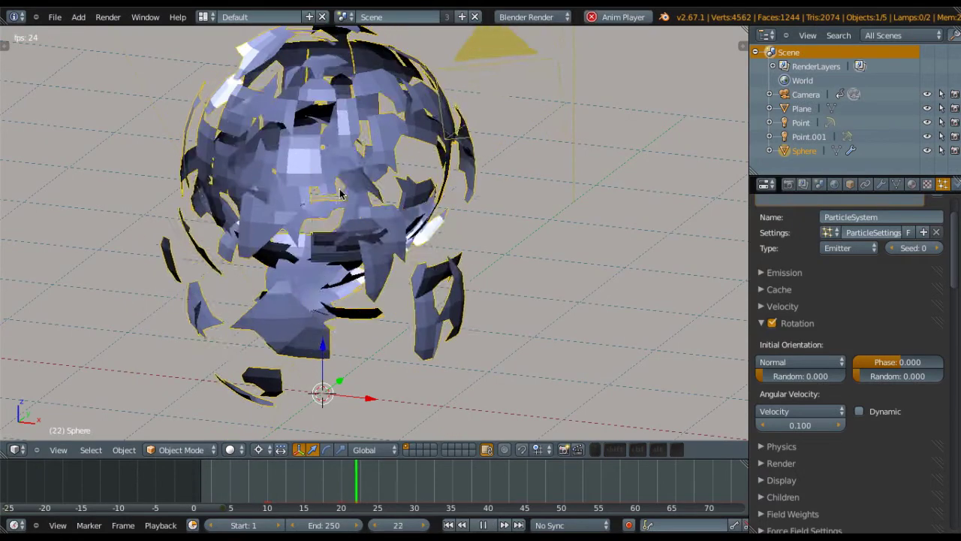
# Stop the playback and examine the falling sphere pieces from several angles
pyautogui.hotkey('alt', 'a')
pyautogui.moveTo(345, 211); pyautogui.dragTo(389, 151, button='middle')
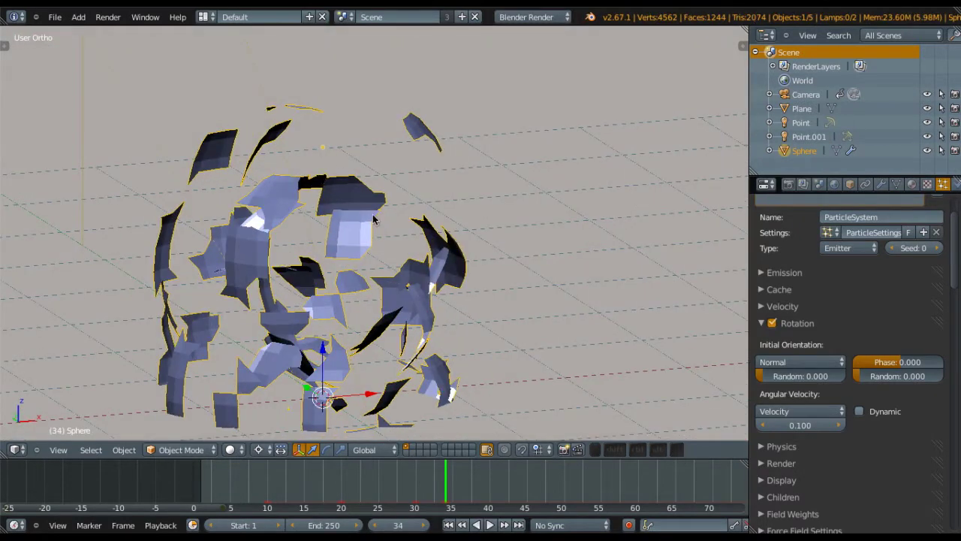
pyautogui.moveTo(374, 219); pyautogui.dragTo(242, 215, button='middle')
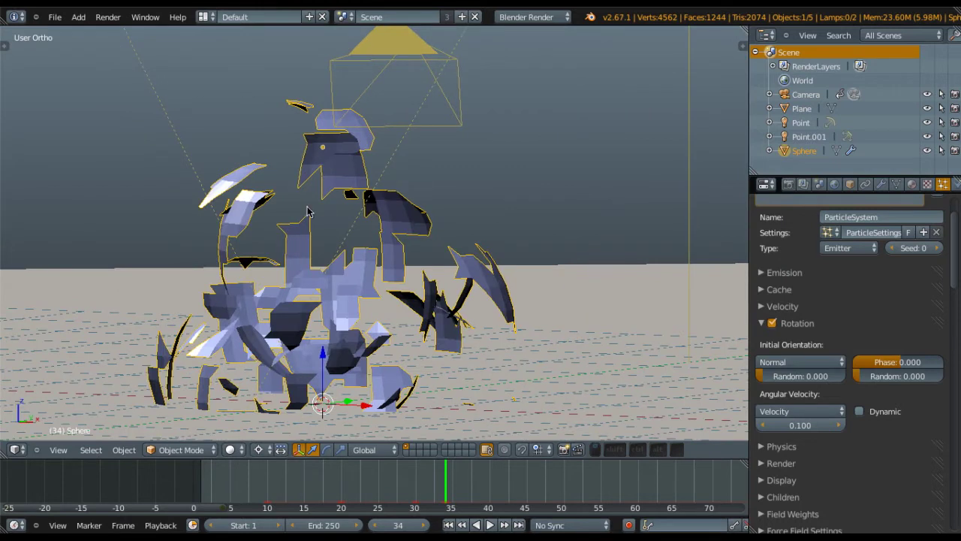
pyautogui.moveTo(398, 192); pyautogui.dragTo(521, 359, button='middle')
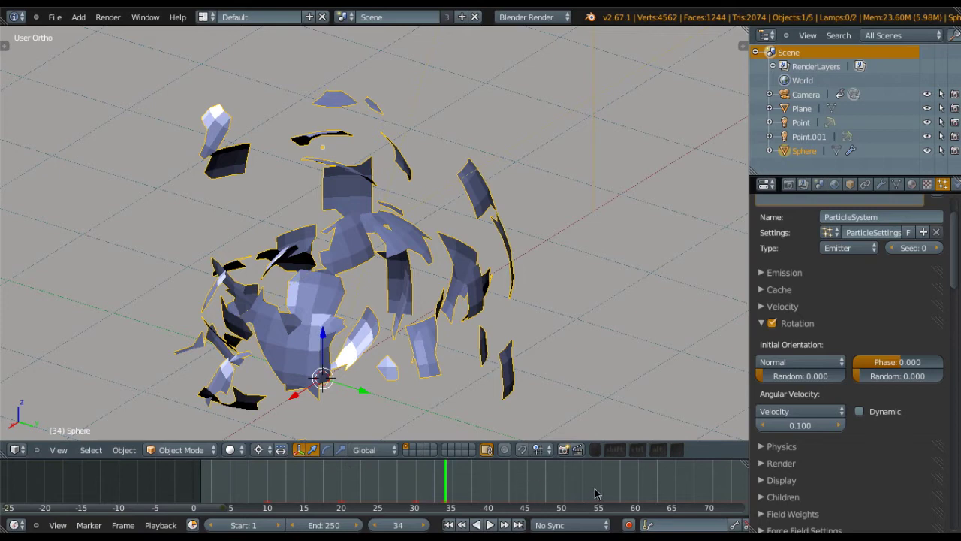
# Set the animation's end frame to 60
pyautogui.moveTo(594, 493); pyautogui.dragTo(422, 487, button='middle')
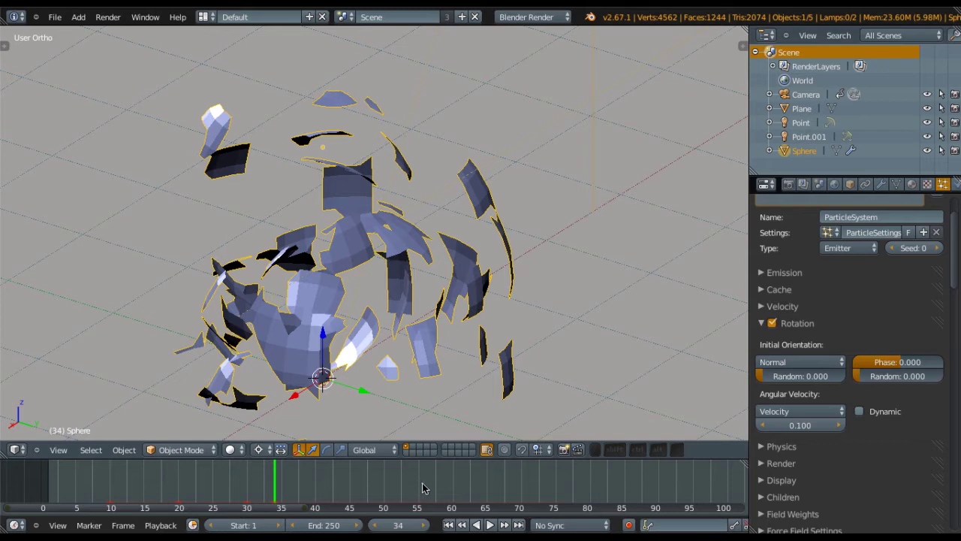
pyautogui.click(453, 490)
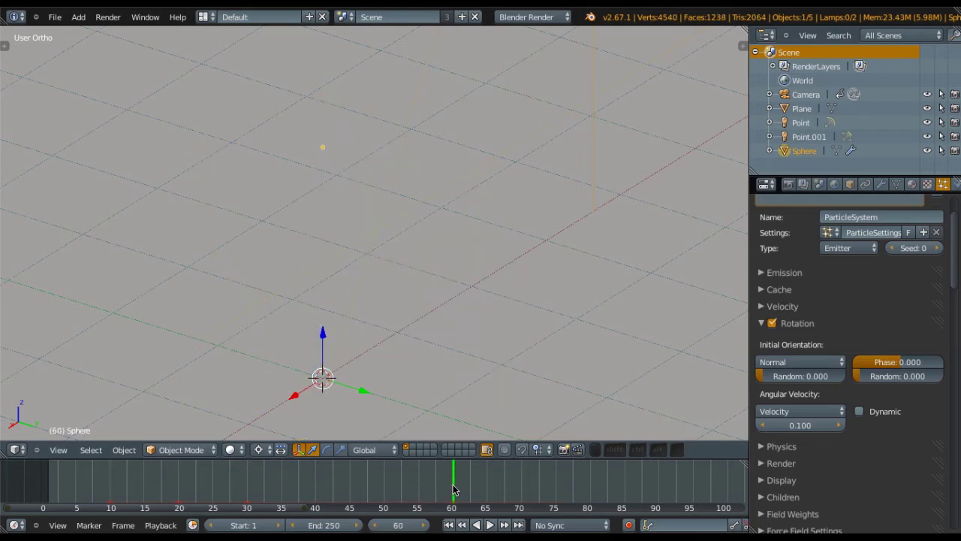
pyautogui.press('e')
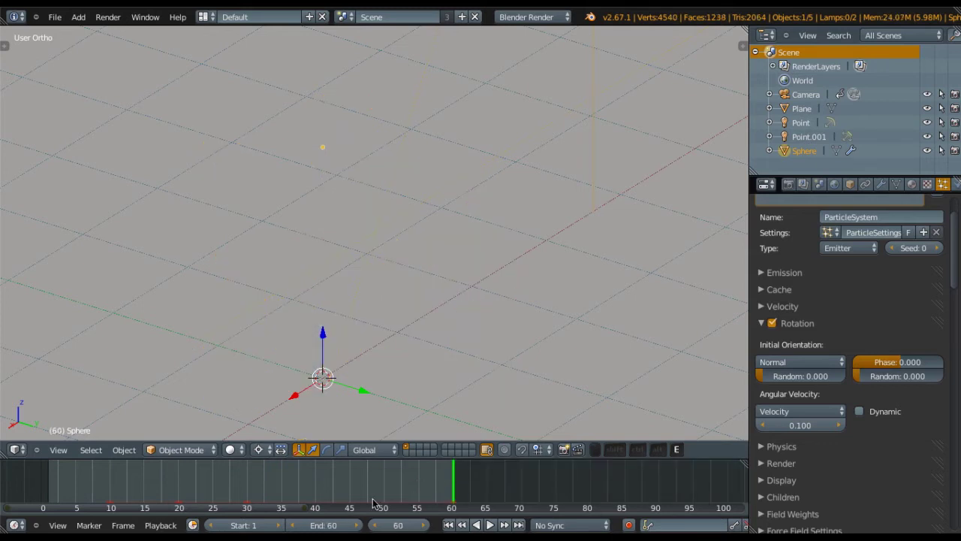
# Keyframe the particles' random initial orientation at 0 on frame 10 and at 1 on frame 35
pyautogui.scroll(-1, 298, 493)
pyautogui.keyDown('shift'); pyautogui.moveTo(281, 482); pyautogui.dragTo(326, 485, button='middle'); pyautogui.keyUp('shift')
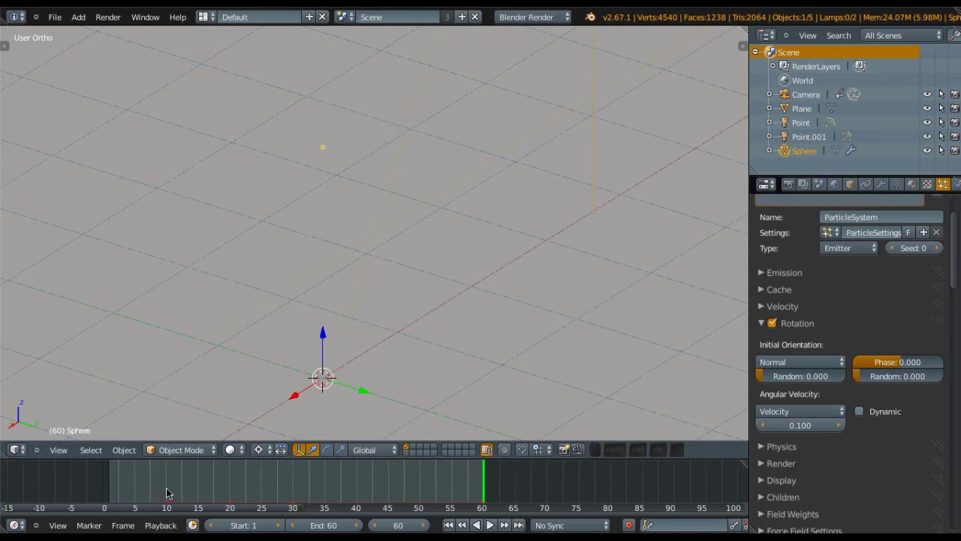
pyautogui.click(165, 494)
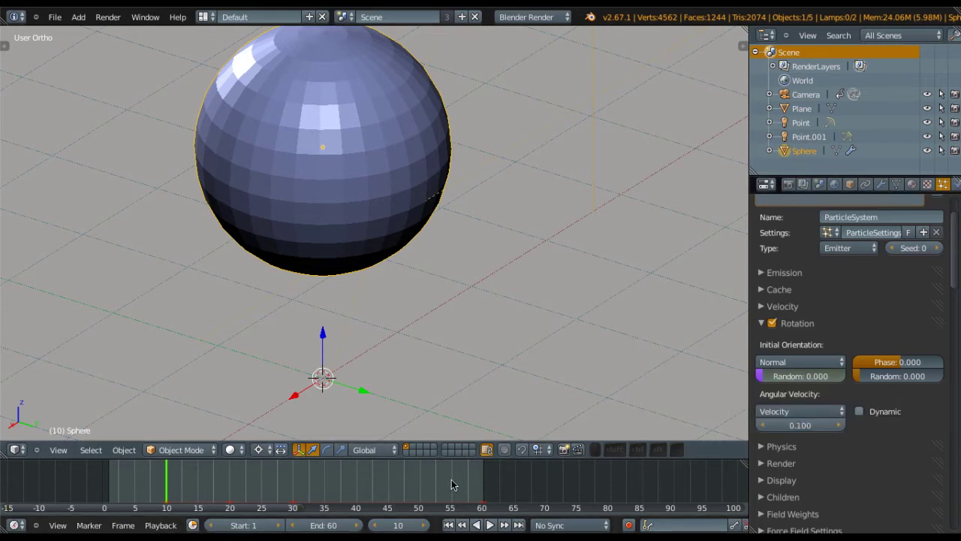
pyautogui.click(323, 485)
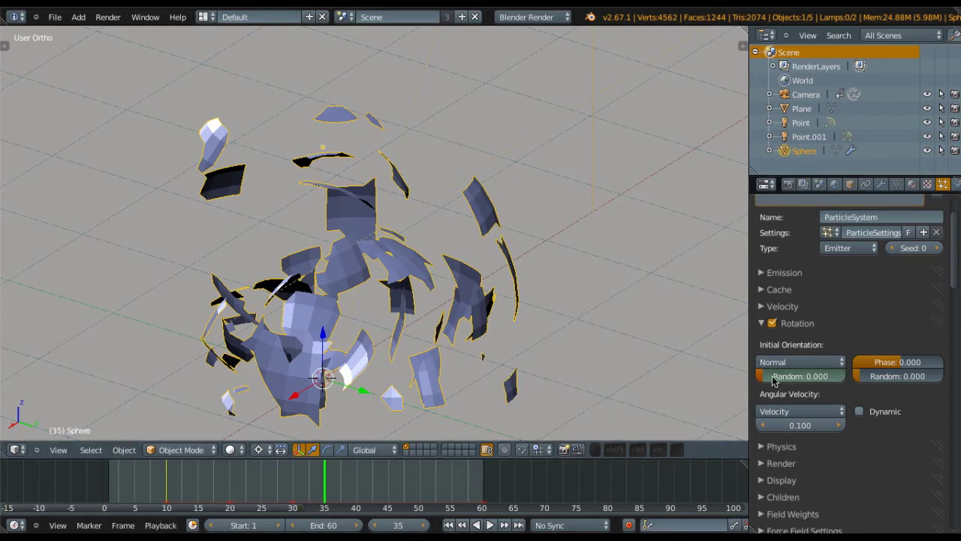
pyautogui.moveTo(781, 375)
pyautogui.mouseDown()
pyautogui.moveTo(826, 376)
pyautogui.moveTo(796, 384)
pyautogui.mouseUp()
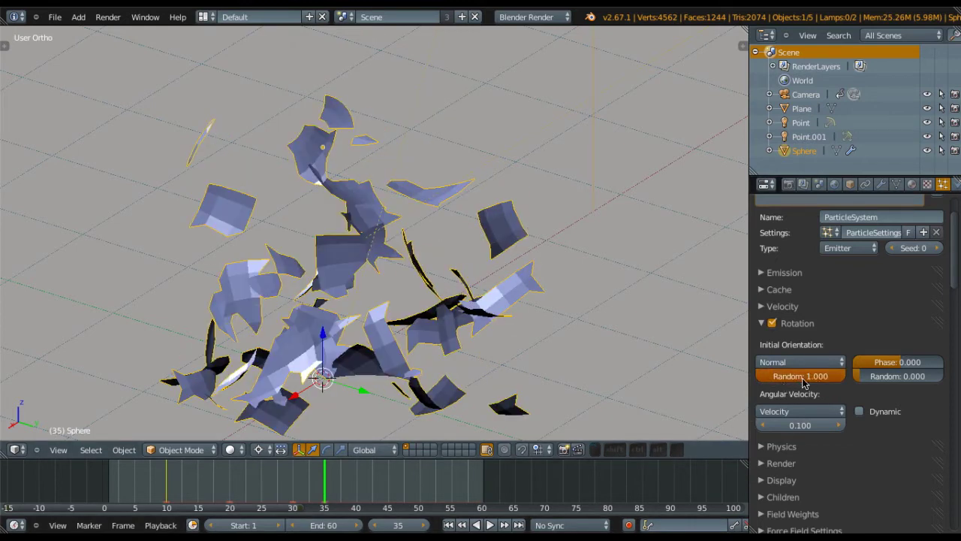
pyautogui.hotkey('ctrl', 'd')
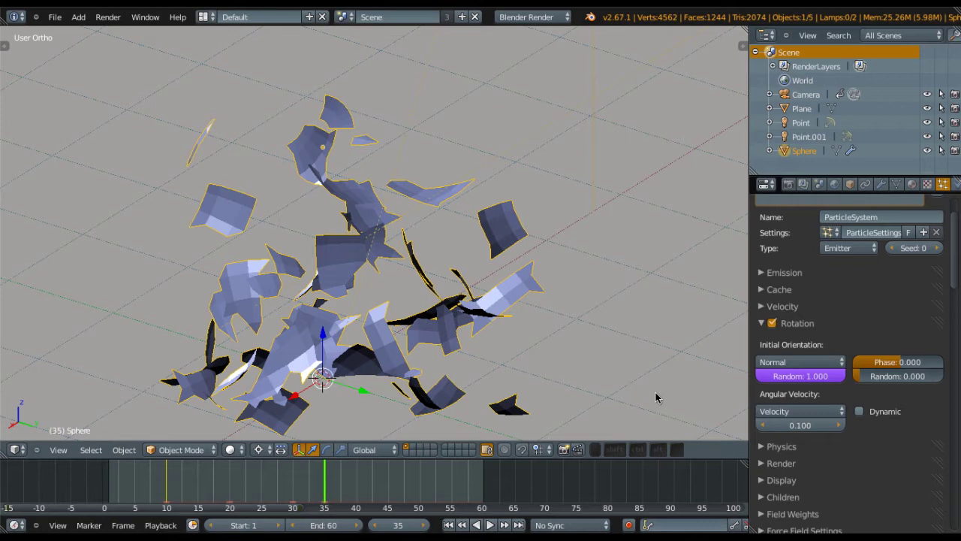
# Play the explosion from the first frame, then scrub back to frame 9 to check how the pieces rotate
pyautogui.hotkey('shift', 'Left')
pyautogui.keyDown('shift'); pyautogui.moveTo(355, 219); pyautogui.dragTo(403, 287, button='middle'); pyautogui.keyUp('shift')
pyautogui.hotkey('alt', 'a')
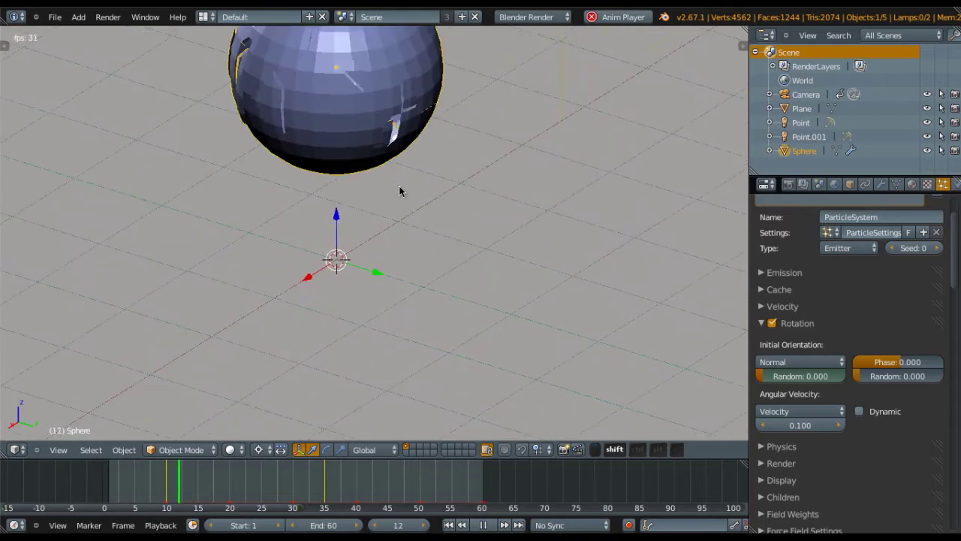
pyautogui.hotkey('alt', 'a')
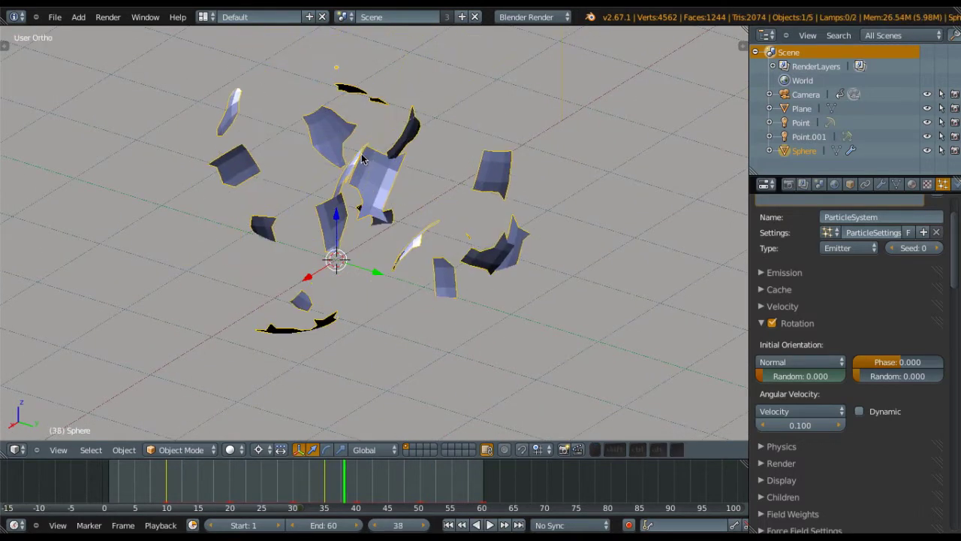
pyautogui.moveTo(323, 484); pyautogui.dragTo(280, 473)
pyautogui.moveTo(208, 471); pyautogui.dragTo(160, 471)
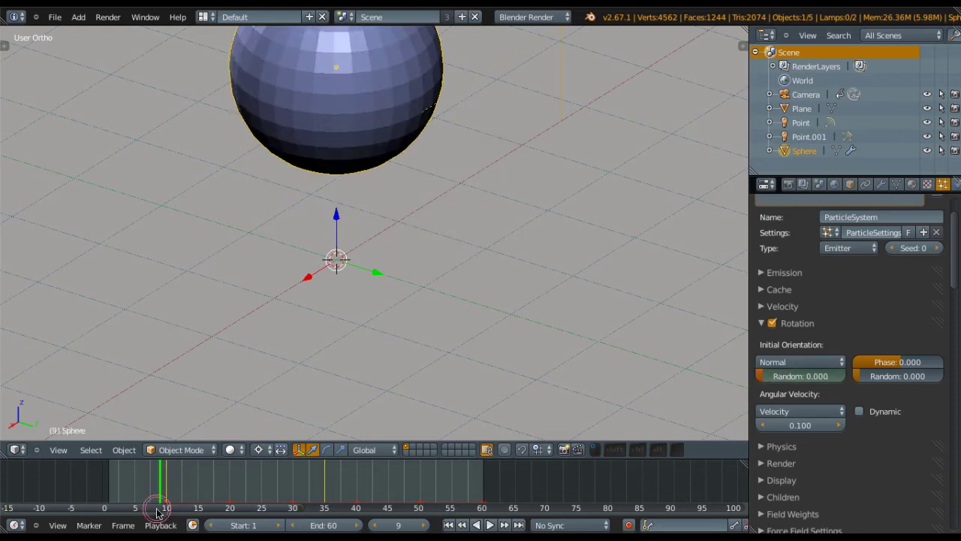
# Set the particle emission number to 500, preview the explosion, and return to the first frame
pyautogui.click(797, 323)
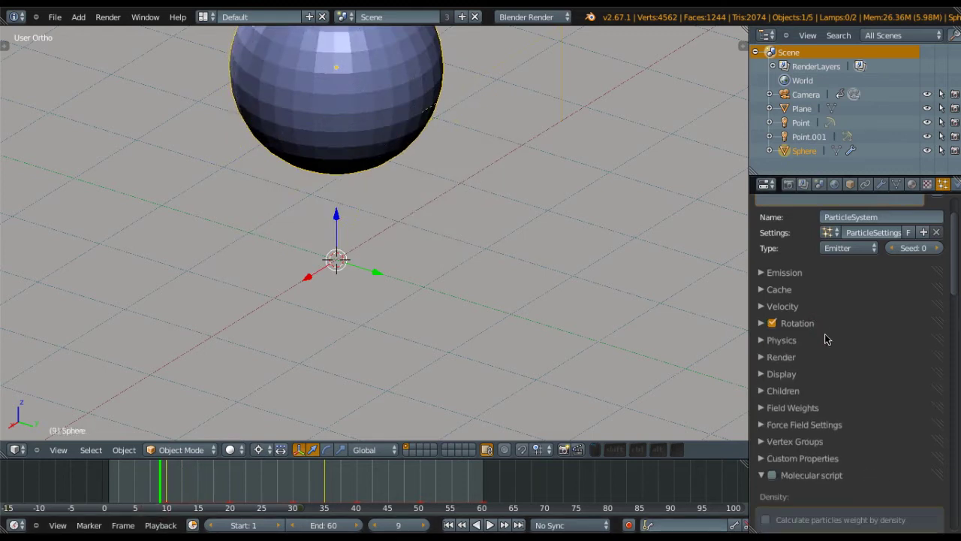
pyautogui.scroll(3, 825, 340)
pyautogui.click(811, 330)
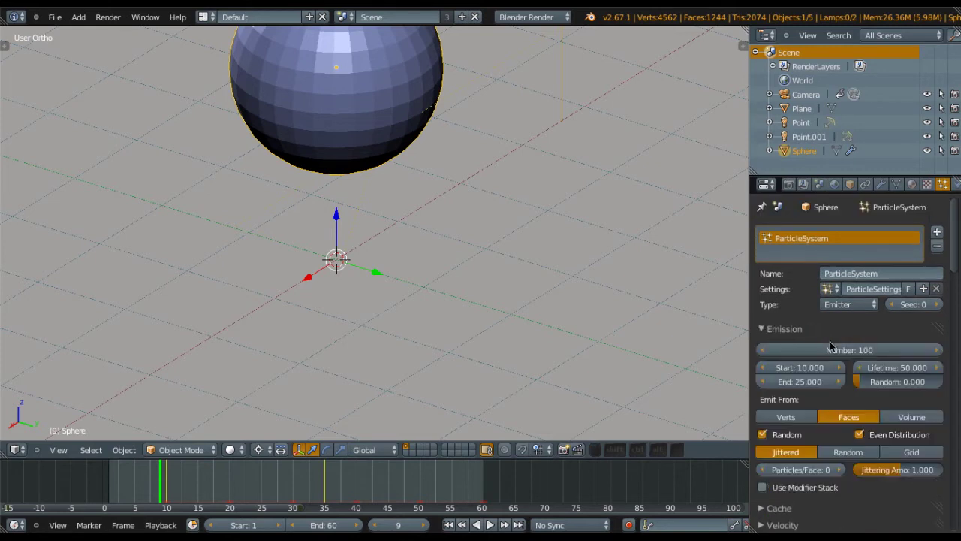
pyautogui.click(839, 349)
pyautogui.write('500')
pyautogui.press('Return')
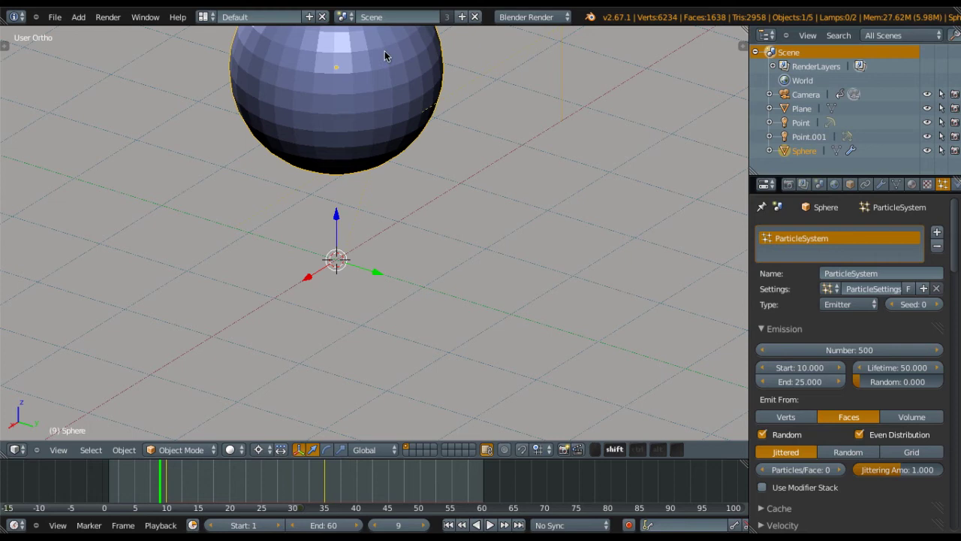
pyautogui.hotkey('alt', 'a')
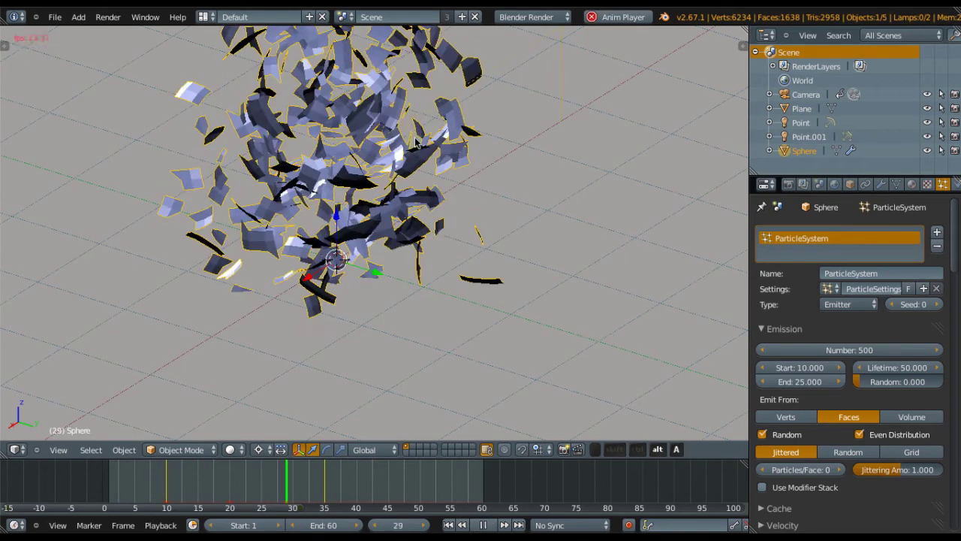
pyautogui.hotkey('shift', 'Left')
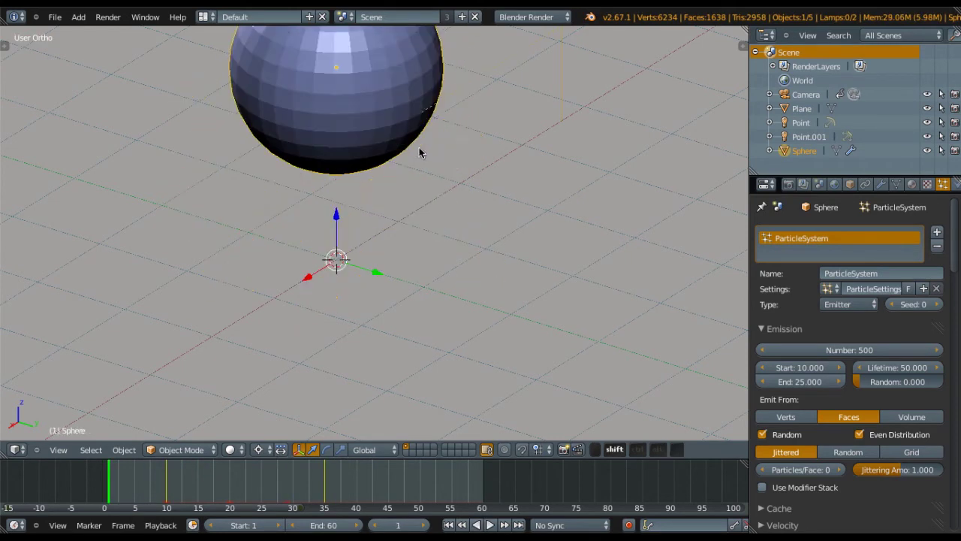
# Enable collision physics on the ground plane with particle stickiness 0.4, damping factor 0.6 and friction factor 0.3
pyautogui.keyDown('shift'); pyautogui.moveTo(422, 155); pyautogui.dragTo(419, 338, button='middle'); pyautogui.keyUp('shift')
pyautogui.rightClick(496, 262)
pyautogui.scroll(-3, 514, 258)
pyautogui.moveTo(491, 254); pyautogui.dragTo(419, 229, button='middle')
pyautogui.scroll(-2, 647, 251)
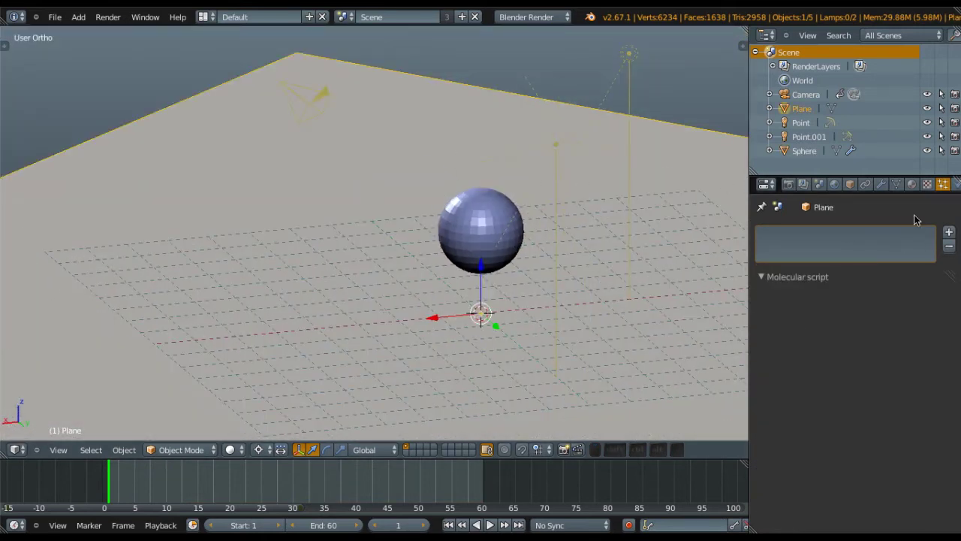
pyautogui.scroll(-1, 946, 192)
pyautogui.click(946, 185)
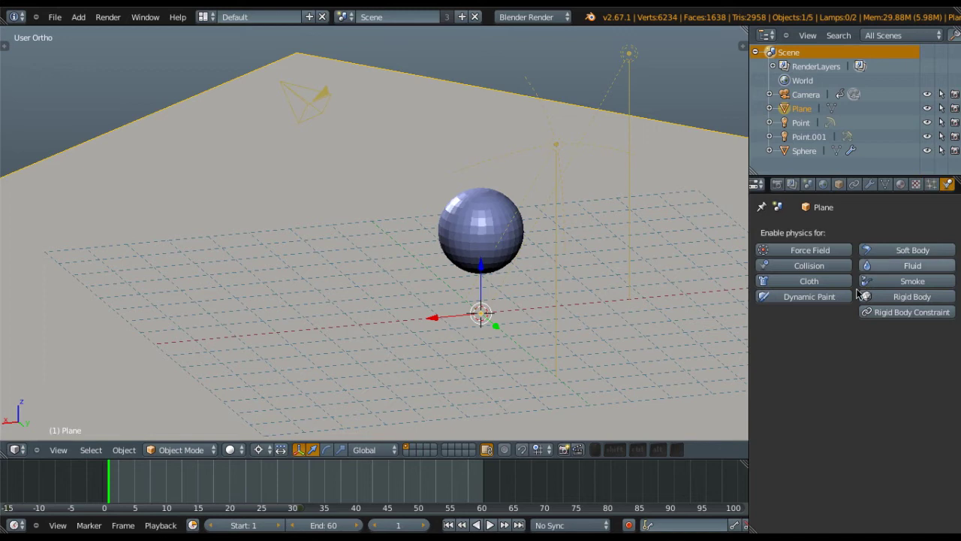
pyautogui.click(824, 267)
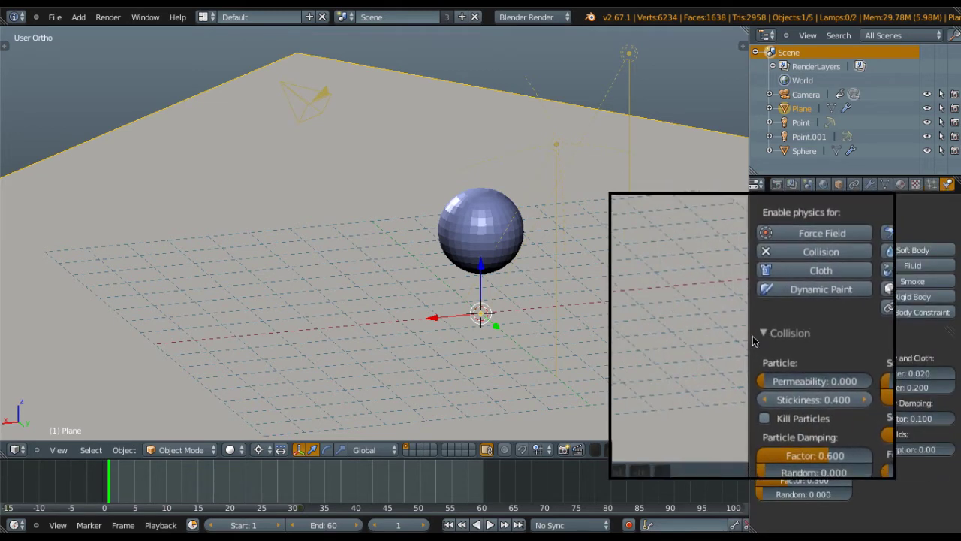
# Preview the sphere shattering onto the ground through the camera view, stopping at frame 52
pyautogui.keyDown('shift'); pyautogui.moveTo(502, 244); pyautogui.dragTo(444, 224, button='middle'); pyautogui.keyUp('shift')
pyautogui.press('q')
pyautogui.click(481, 245)
pyautogui.press('KP_0')
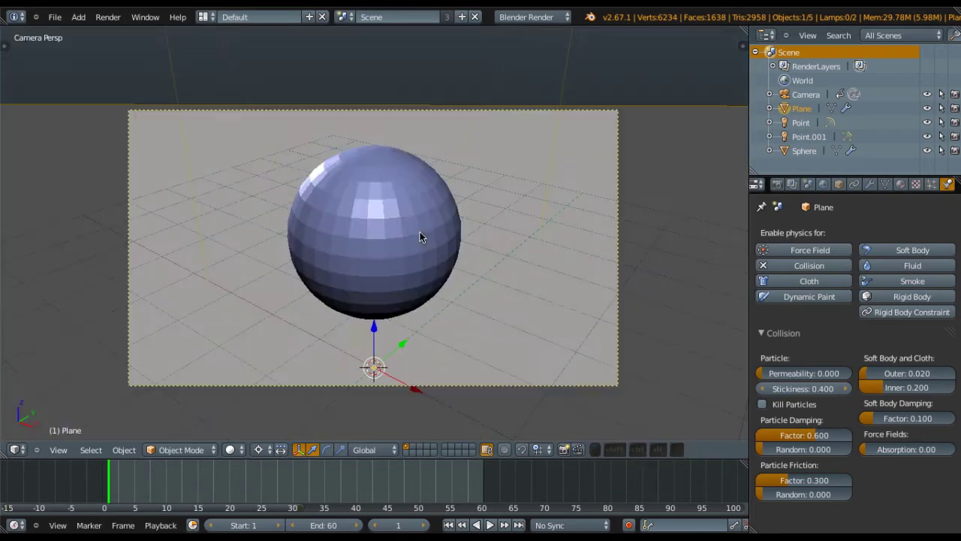
pyautogui.hotkey('alt', 'a')
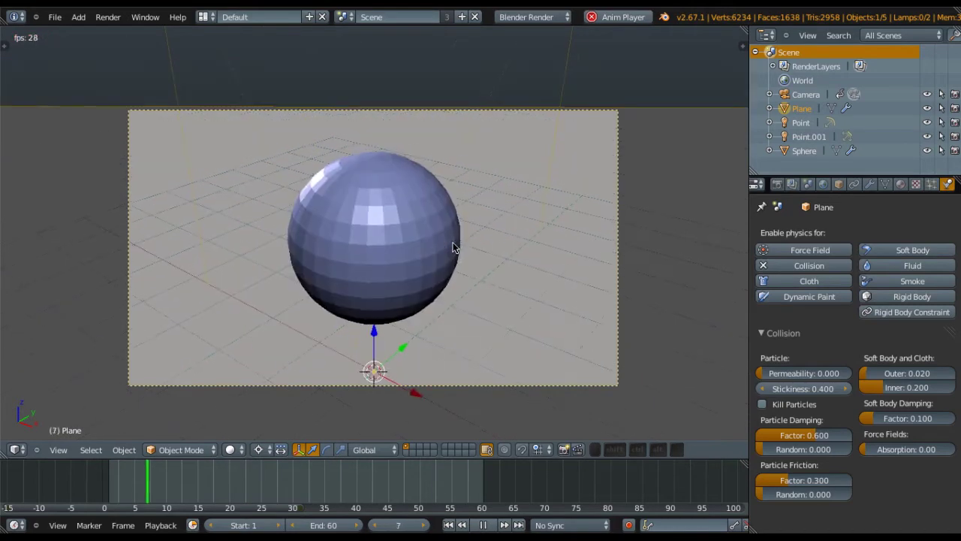
pyautogui.hotkey('alt', 'a')
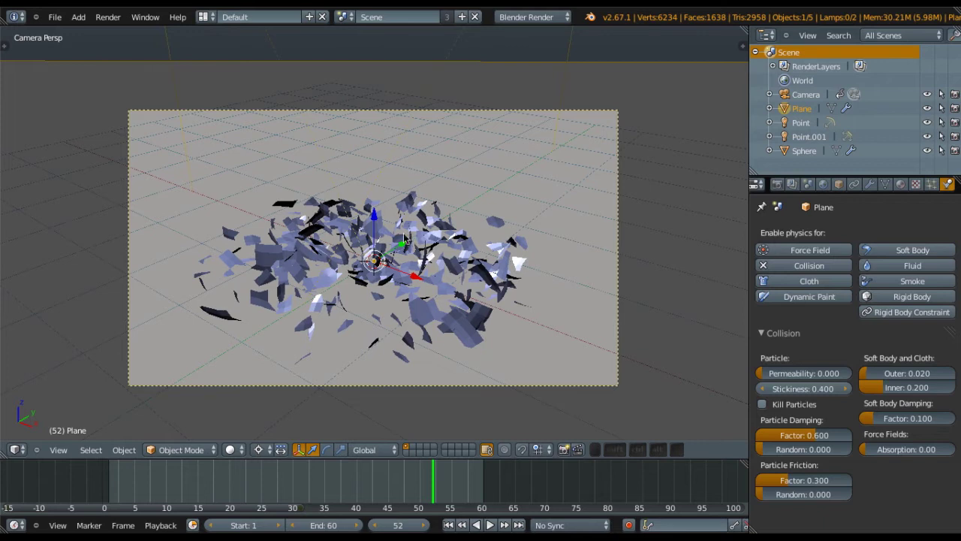
# Examine the scattered pieces on the ground up close
pyautogui.scroll(5, 330, 263)
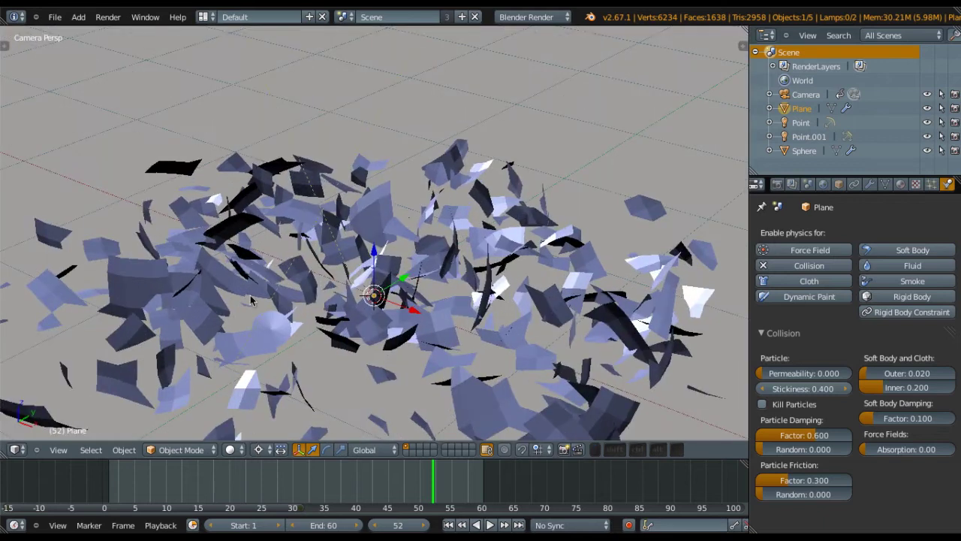
pyautogui.moveTo(251, 300); pyautogui.dragTo(325, 273, button='middle')
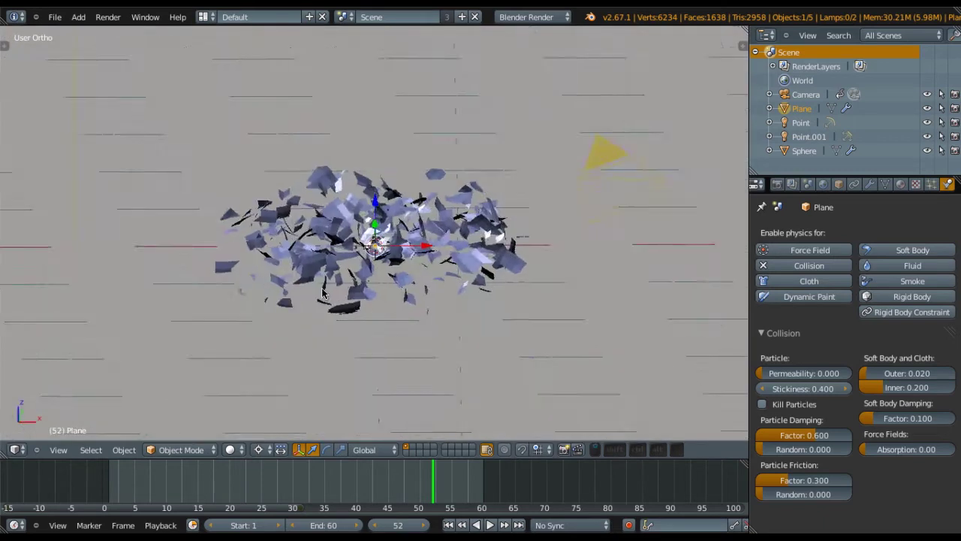
pyautogui.scroll(7, 315, 274)
pyautogui.moveTo(447, 252); pyautogui.dragTo(264, 249, button='middle')
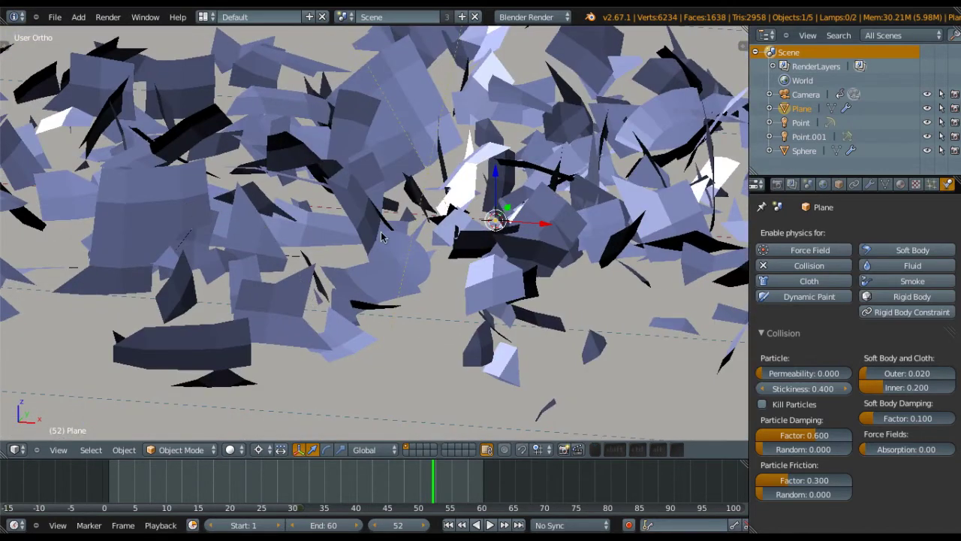
pyautogui.keyDown('shift'); pyautogui.moveTo(405, 160); pyautogui.dragTo(401, 220, button='middle'); pyautogui.keyUp('shift')
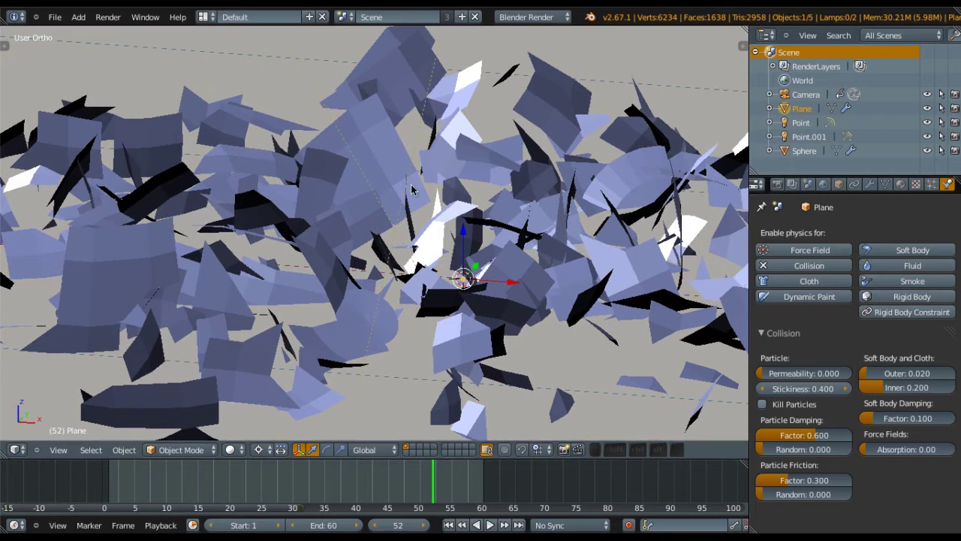
# Select the shattered sphere and add a Subdivision Surface modifier after its Explode modifier
pyautogui.click(870, 184)
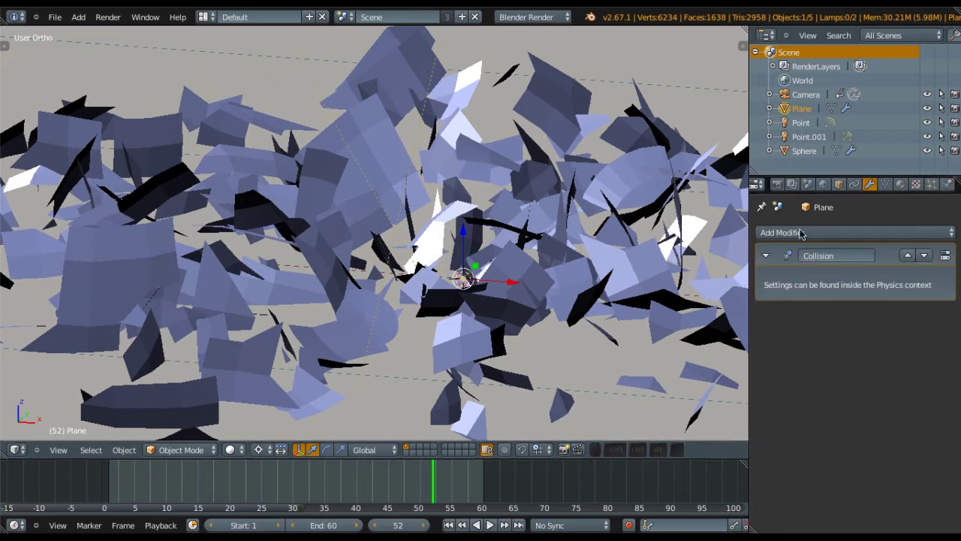
pyautogui.click(768, 254)
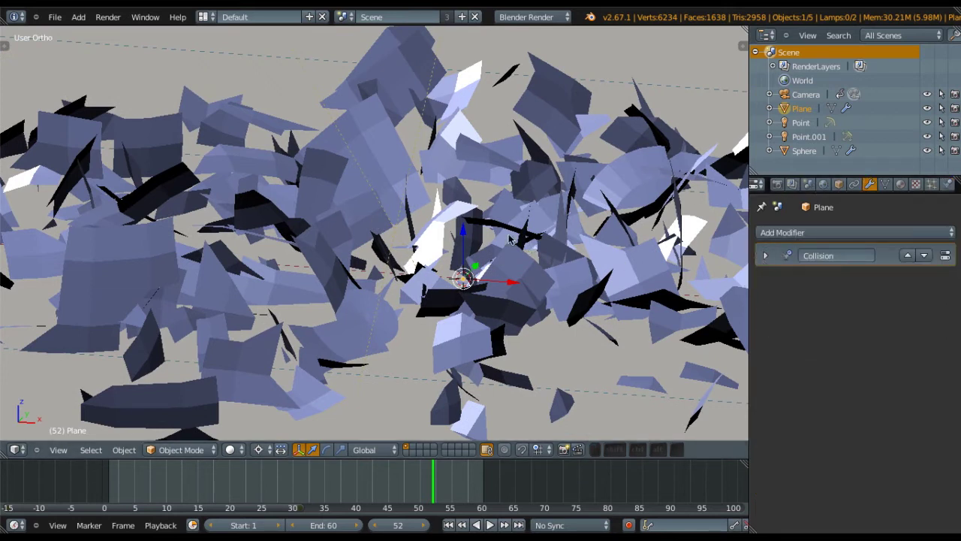
pyautogui.scroll(-3, 500, 233)
pyautogui.keyDown('shift'); pyautogui.moveTo(482, 225); pyautogui.dragTo(470, 235, button='middle'); pyautogui.keyUp('shift')
pyautogui.rightClick(413, 218)
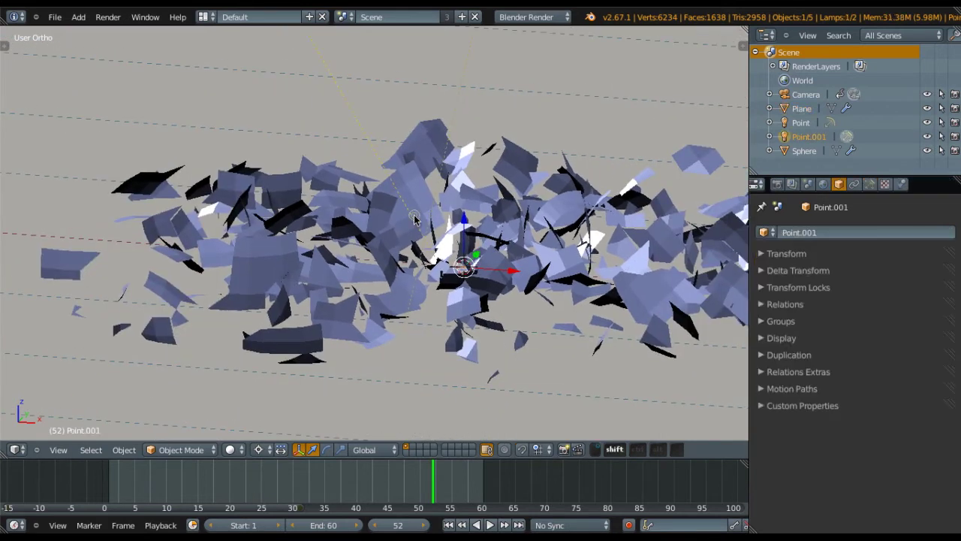
pyautogui.rightClick(293, 275)
pyautogui.click(766, 316)
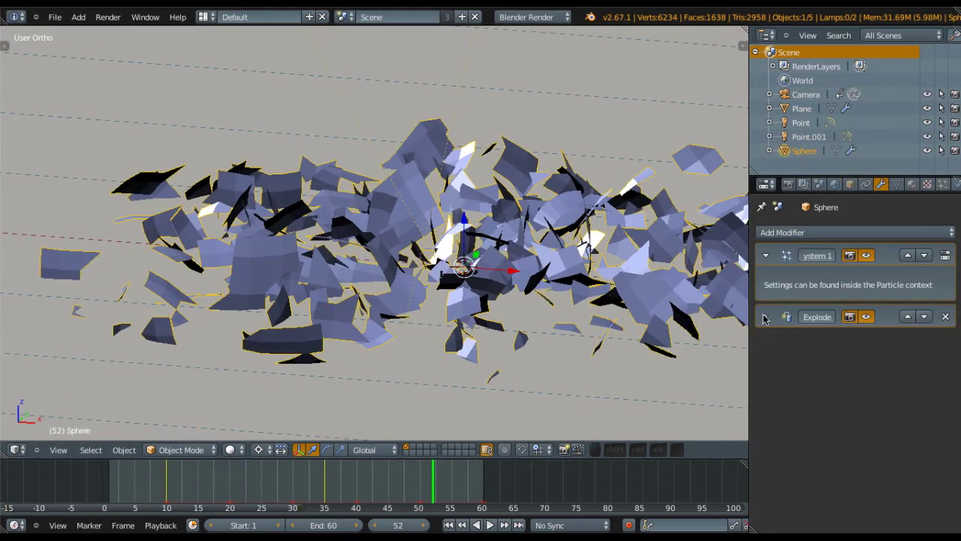
pyautogui.click(766, 255)
pyautogui.click(787, 232)
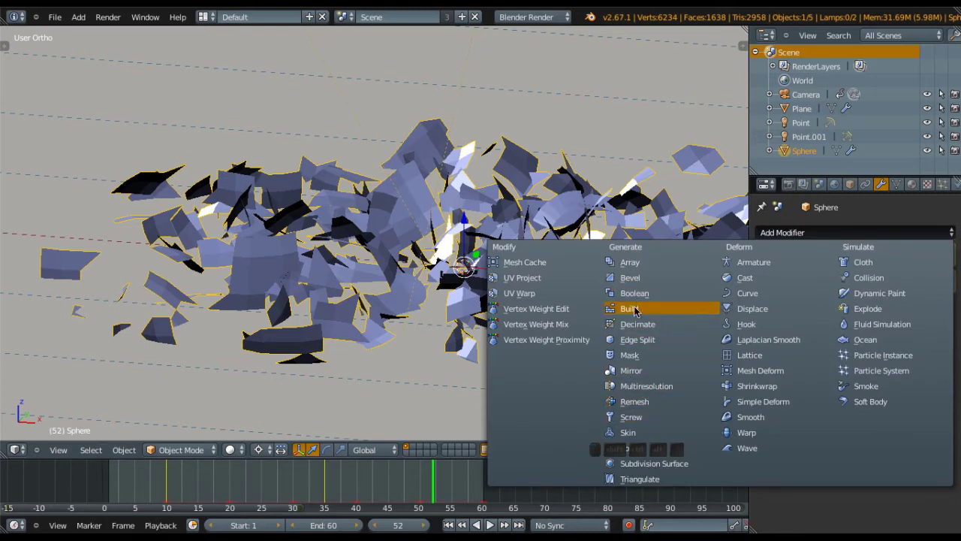
pyautogui.click(647, 465)
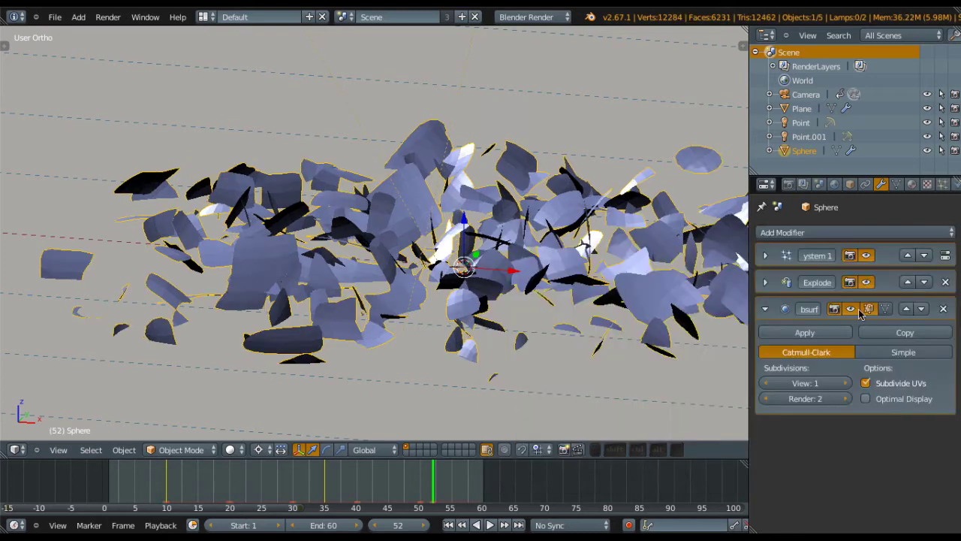
# Move the sphere's Subdivision Surface modifier above the Explode modifier and collapse its settings
pyautogui.click(907, 309)
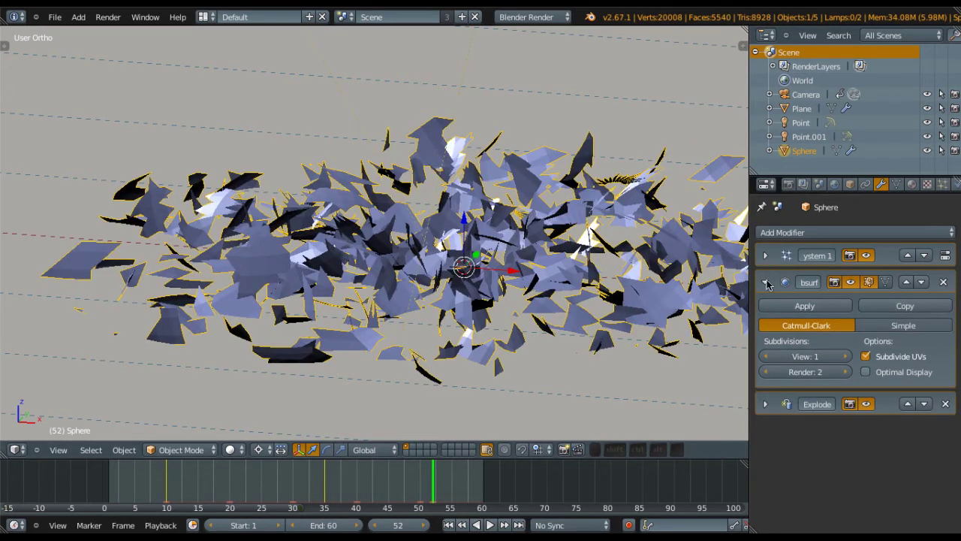
pyautogui.click(865, 371)
pyautogui.click(766, 283)
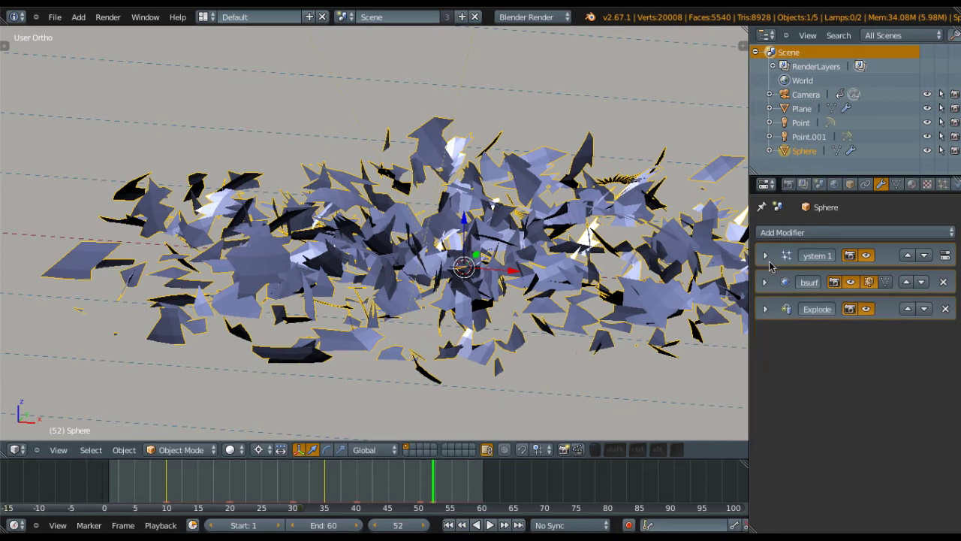
# Set the shattered sphere's shading to Smooth
pyautogui.keyDown('shift'); pyautogui.moveTo(583, 277); pyautogui.dragTo(524, 274, button='middle'); pyautogui.keyUp('shift')
pyautogui.scroll(6, 521, 274)
pyautogui.press('z')
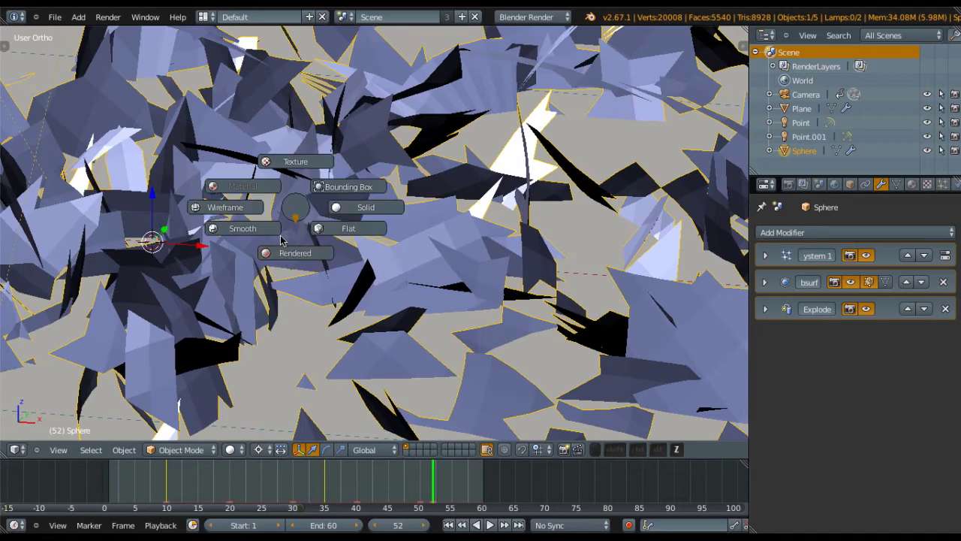
pyautogui.click(273, 232)
pyautogui.scroll(-2, 272, 234)
pyautogui.moveTo(273, 235); pyautogui.dragTo(394, 243, button='middle')
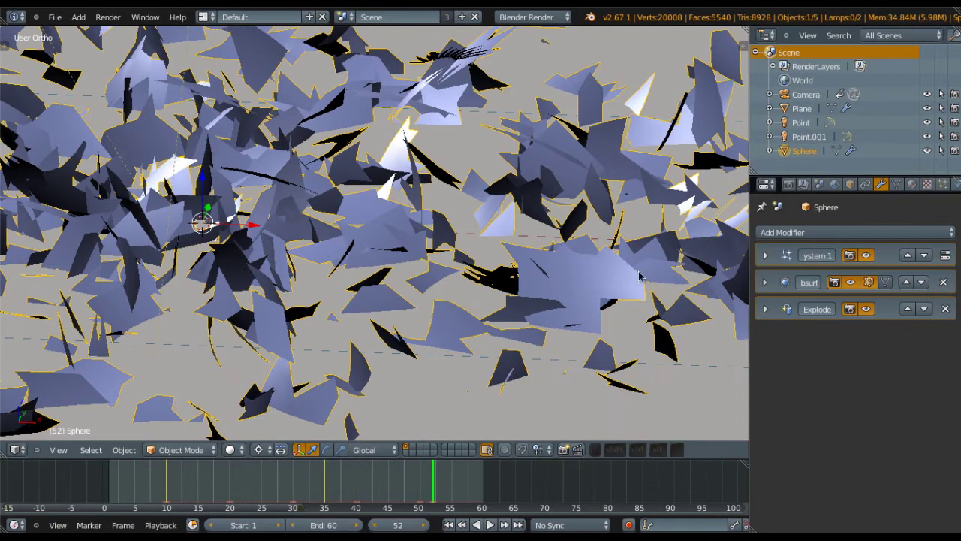
pyautogui.moveTo(514, 257); pyautogui.dragTo(427, 258, button='middle')
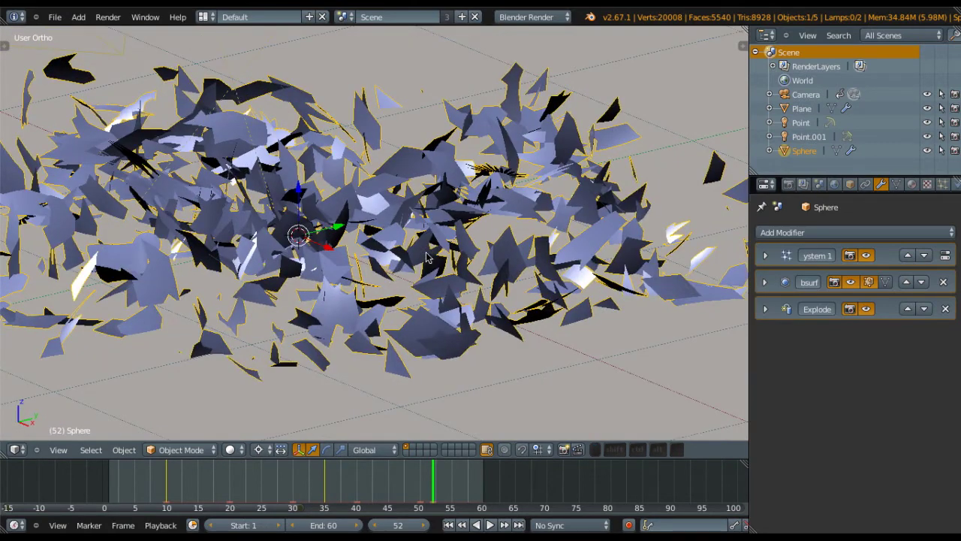
# Play the shattering from frame 1, stop at frame 26 and examine the pieces up close
pyautogui.hotkey('shift', 'Left')
pyautogui.keyDown('shift'); pyautogui.moveTo(307, 258); pyautogui.dragTo(349, 423, button='middle'); pyautogui.keyUp('shift')
pyautogui.keyDown('shift'); pyautogui.moveTo(372, 158); pyautogui.dragTo(356, 205, button='middle'); pyautogui.keyUp('shift')
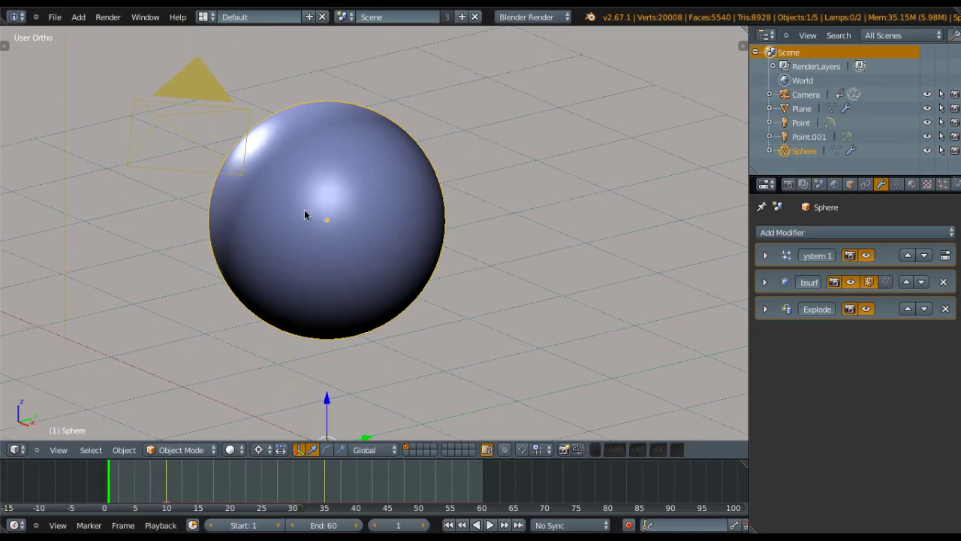
pyautogui.hotkey('alt', 'a')
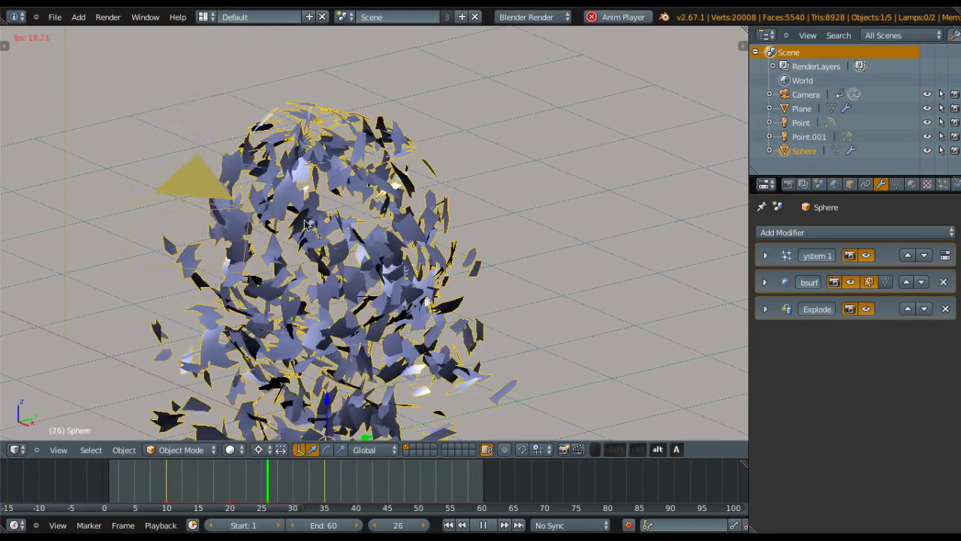
pyautogui.scroll(5, 315, 218)
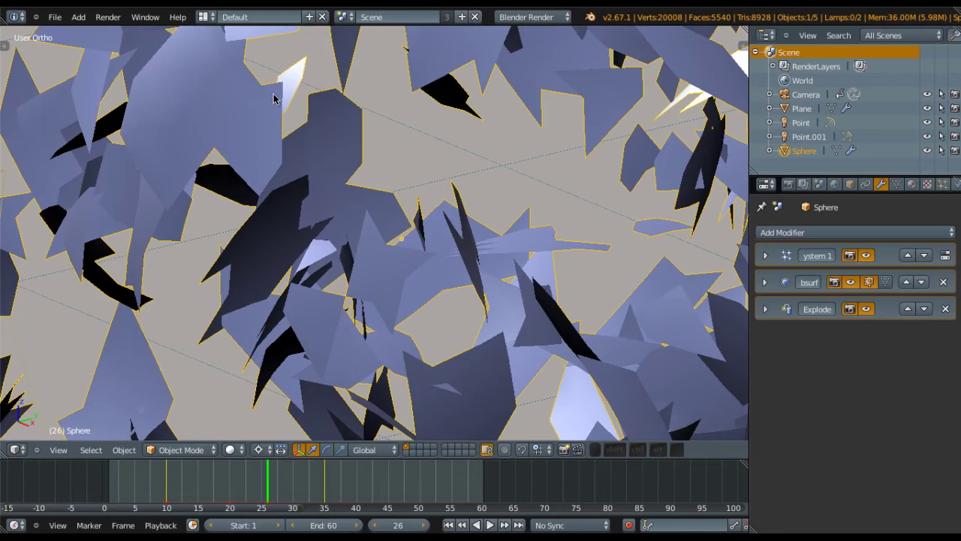
pyautogui.scroll(-4, 406, 239)
pyautogui.keyDown('shift'); pyautogui.moveTo(417, 210); pyautogui.dragTo(353, 241, button='middle'); pyautogui.keyUp('shift')
pyautogui.scroll(-3, 357, 243)
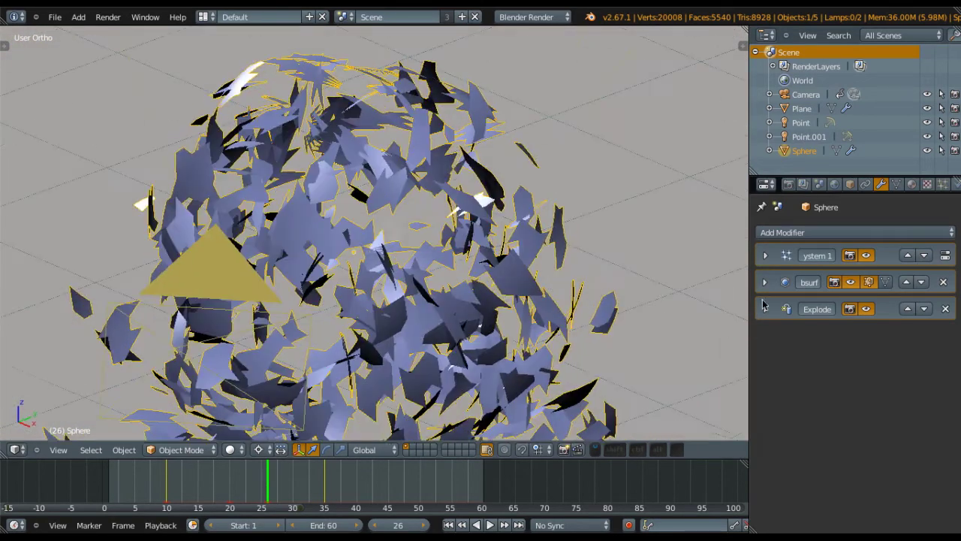
# Add a Solidify modifier after the sphere's Explode modifier with a thickness of 0.005
pyautogui.click(808, 234)
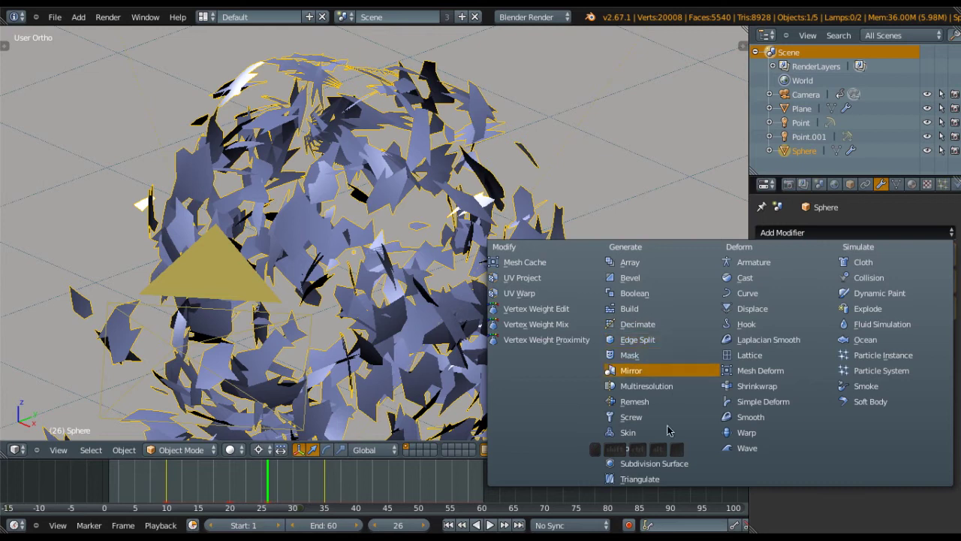
pyautogui.moveTo(637, 449); pyautogui.dragTo(428, 482)
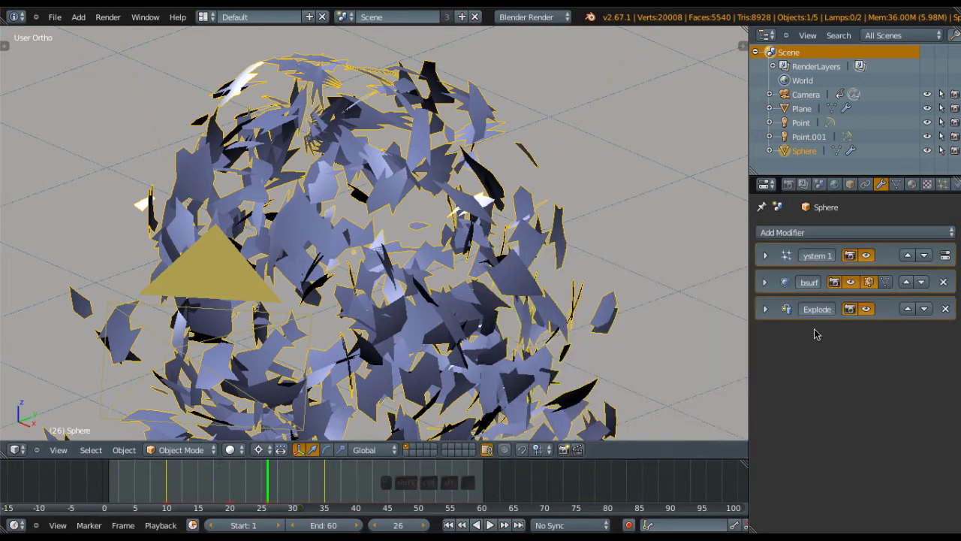
pyautogui.click(823, 239)
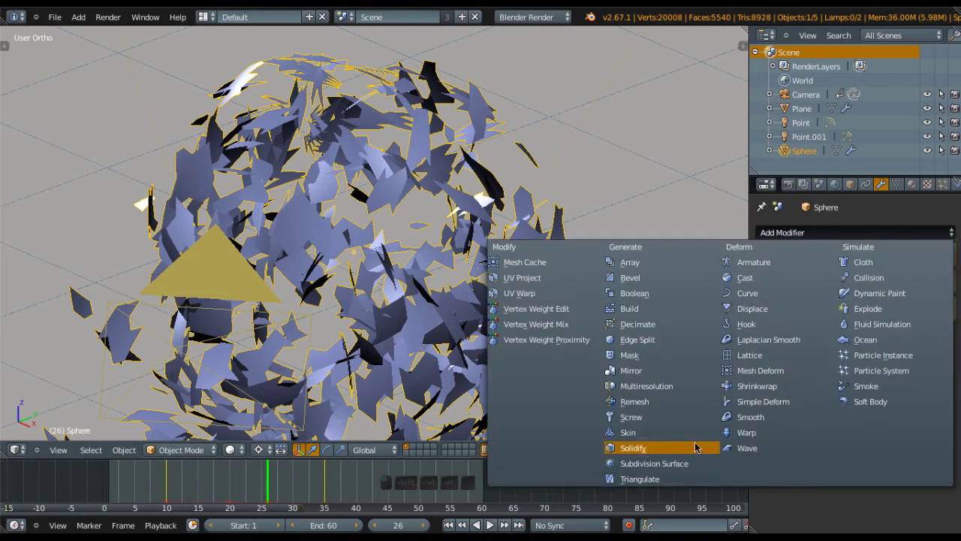
pyautogui.click(634, 448)
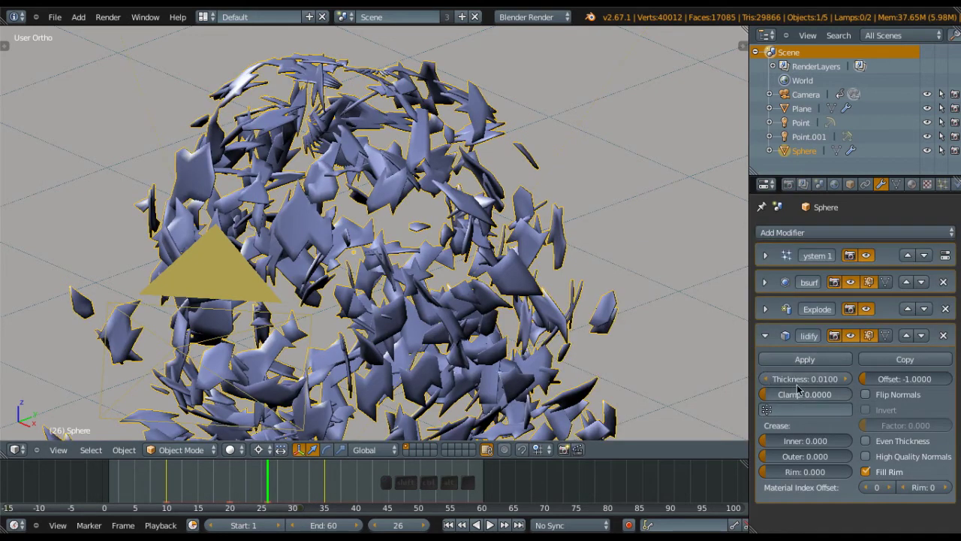
pyautogui.moveTo(798, 383); pyautogui.dragTo(800, 383)
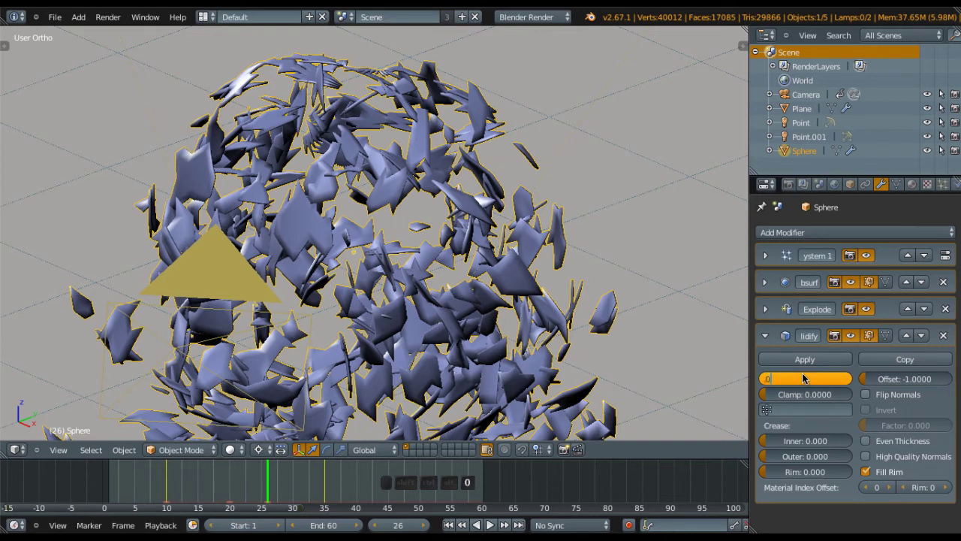
pyautogui.write('.005')
pyautogui.press('Return')
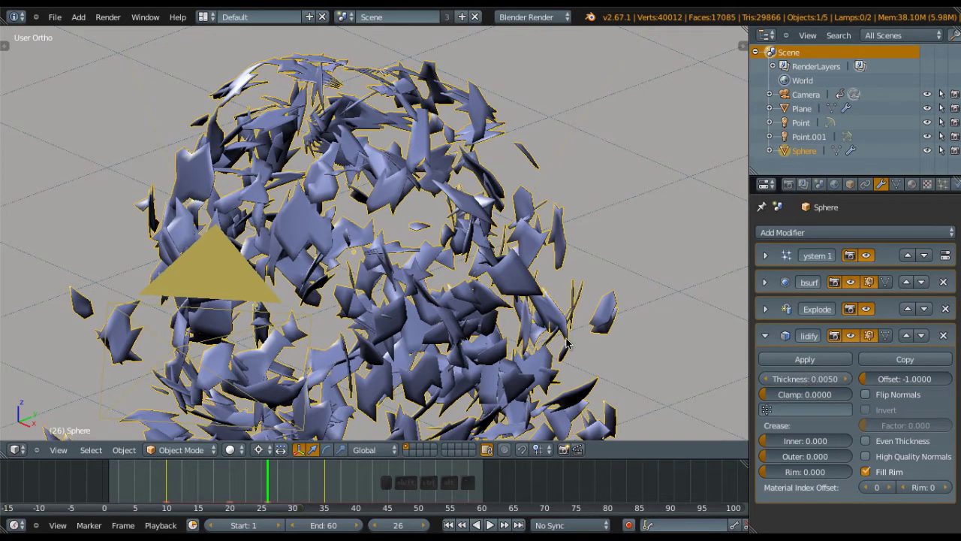
# Inspect the solidified pieces up close and set the Solidify thickness to 0.05
pyautogui.scroll(8, 509, 263)
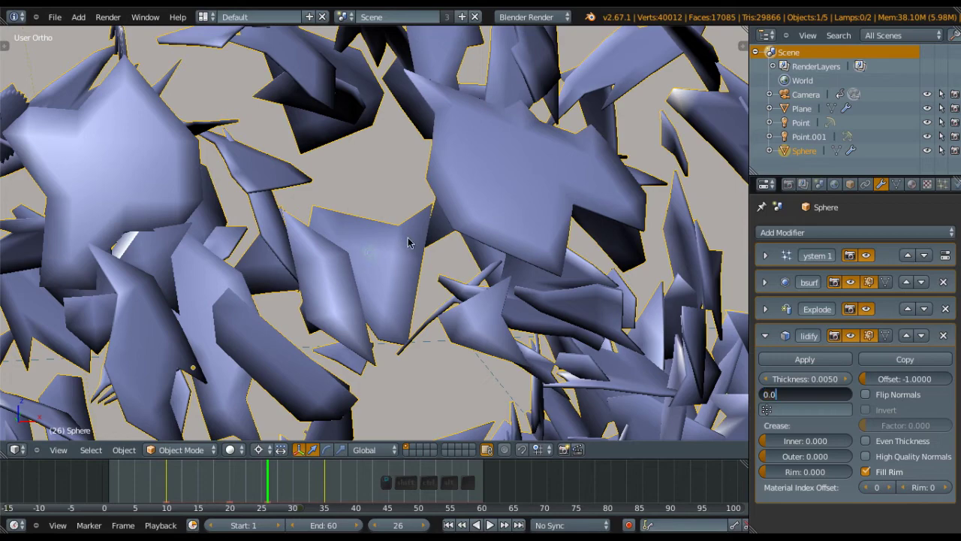
pyautogui.press('Return')
pyautogui.scroll(-7, 480, 229)
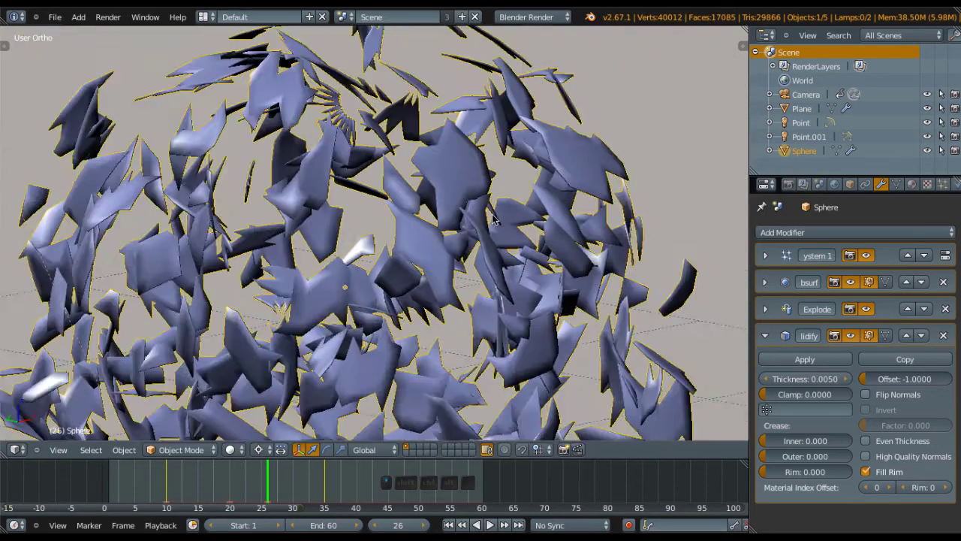
pyautogui.scroll(10, 493, 229)
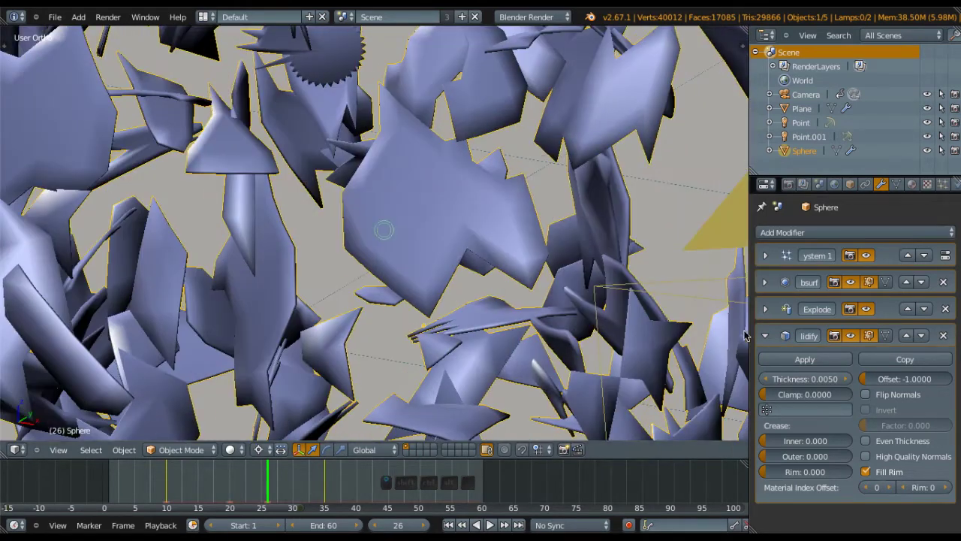
pyautogui.click(811, 381)
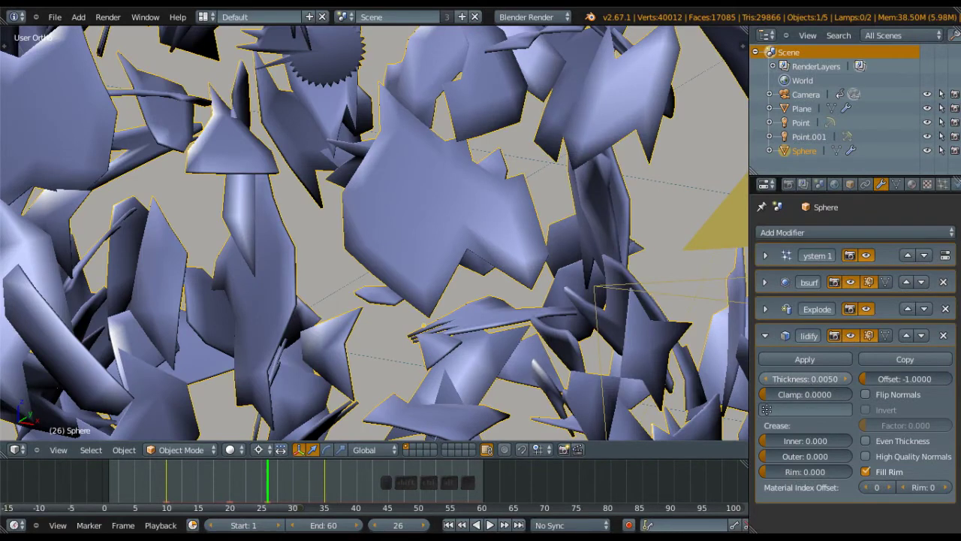
pyautogui.write('0.05')
pyautogui.press('Return')
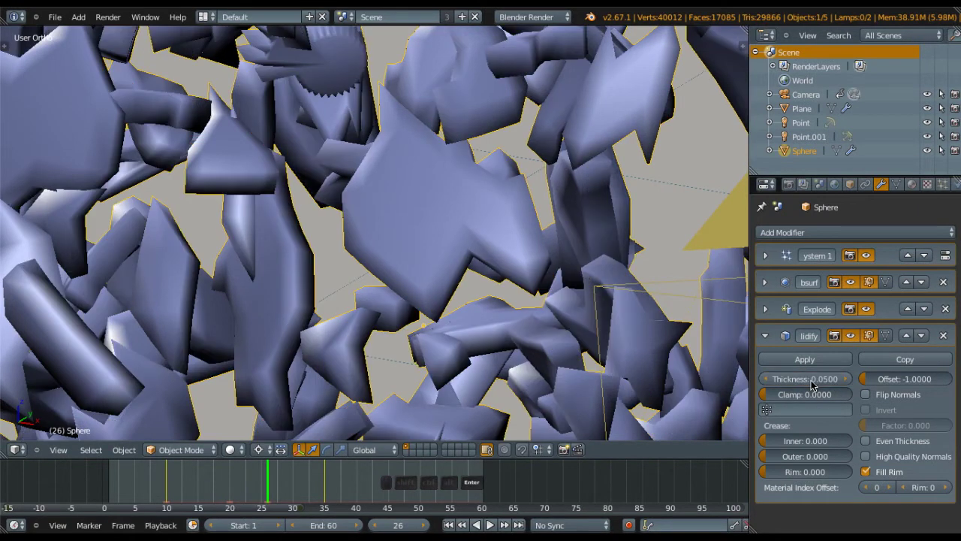
pyautogui.keyDown('shift'); pyautogui.moveTo(334, 127); pyautogui.dragTo(259, 269, button='middle'); pyautogui.keyUp('shift')
pyautogui.keyDown('shift'); pyautogui.moveTo(156, 229); pyautogui.dragTo(224, 253, button='middle'); pyautogui.keyUp('shift')
pyautogui.scroll(-6, 293, 249)
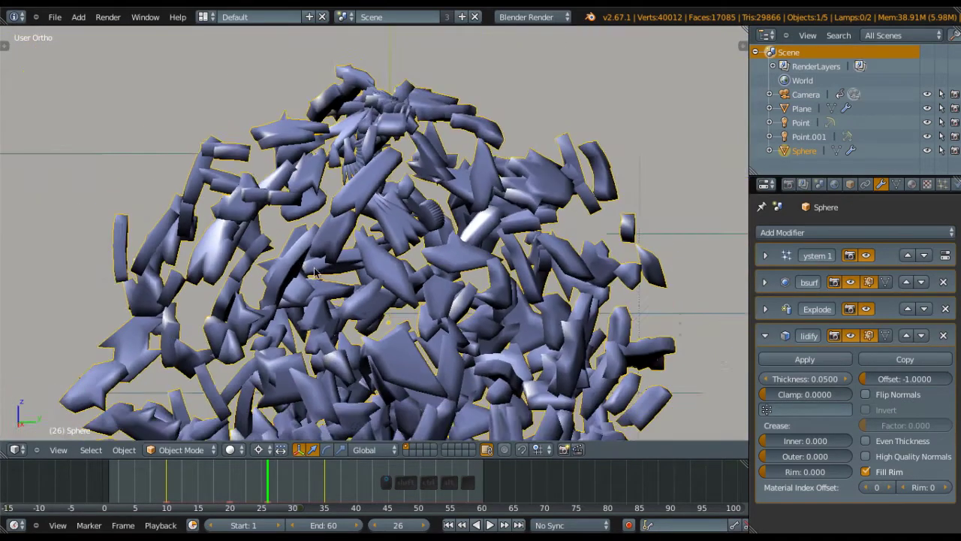
pyautogui.moveTo(314, 272)
pyautogui.mouseDown(button='middle')
pyautogui.moveTo(298, 289)
pyautogui.moveTo(325, 283)
pyautogui.mouseUp(button='middle')
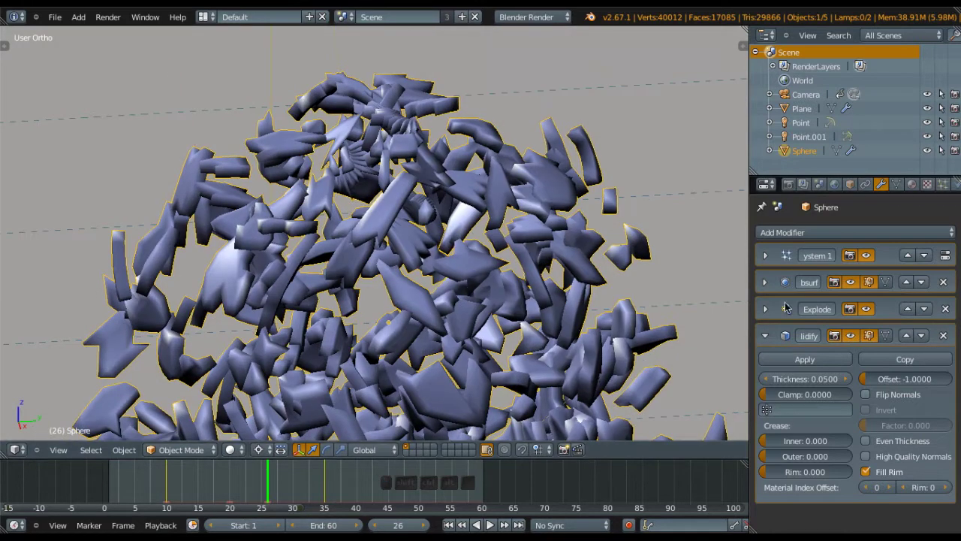
# Collapse the Solidify settings and add an Edge Split modifier at the end of the sphere's modifier stack
pyautogui.click(765, 336)
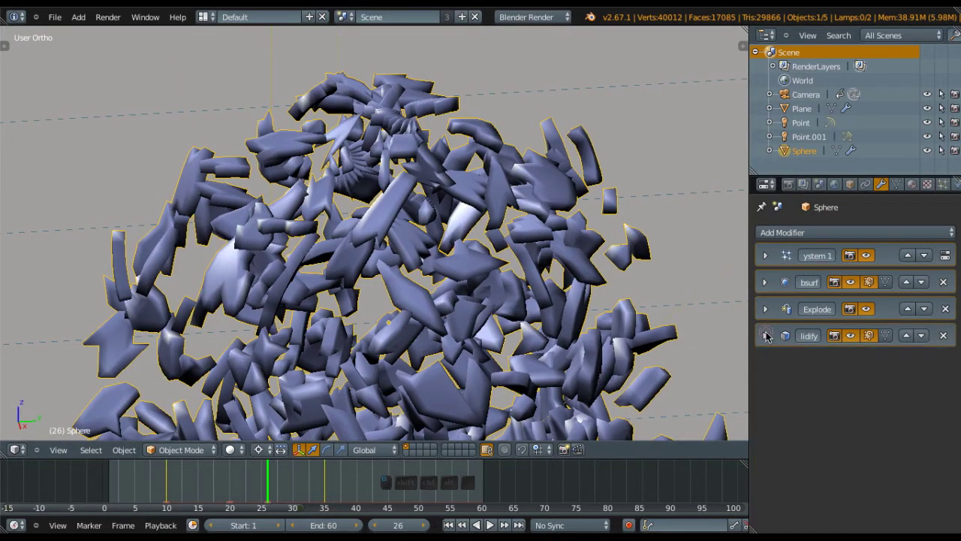
pyautogui.click(811, 233)
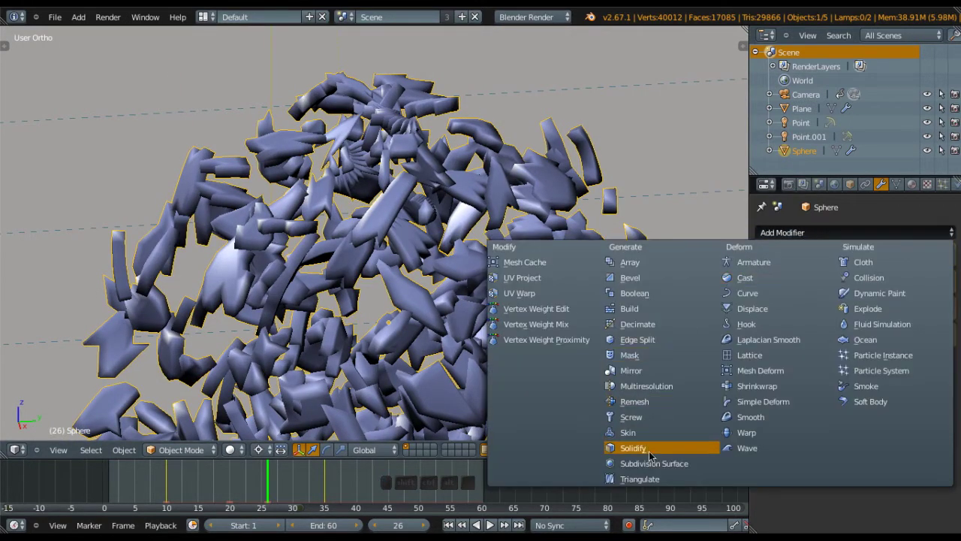
pyautogui.click(653, 339)
pyautogui.moveTo(242, 301); pyautogui.dragTo(266, 305, button='middle')
pyautogui.scroll(5, 124, 321)
pyautogui.scroll(2, 140, 310)
pyautogui.keyDown('shift'); pyautogui.moveTo(148, 291); pyautogui.dragTo(203, 282, button='middle'); pyautogui.keyUp('shift')
pyautogui.moveTo(328, 296); pyautogui.dragTo(308, 223, button='middle')
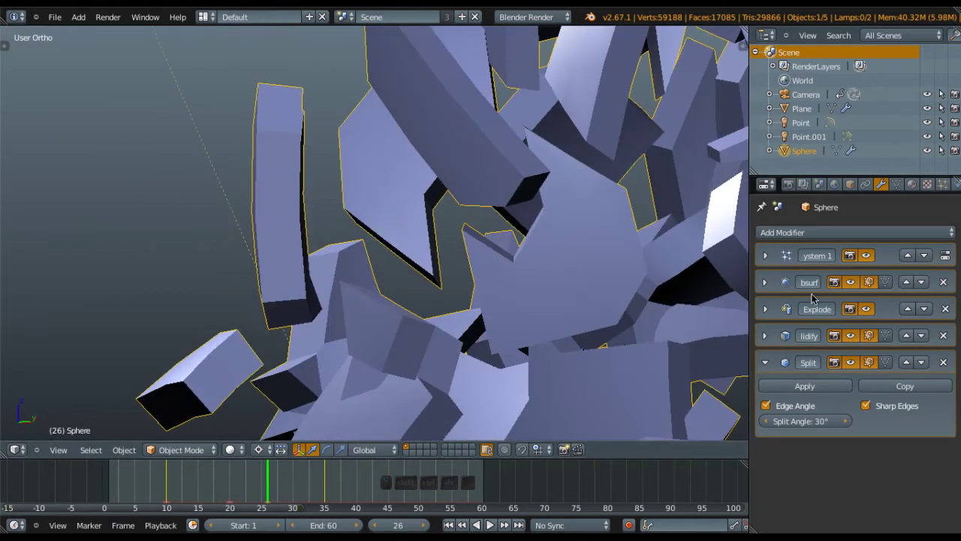
# Compare the pieces with the Subdivision Surface modifier hidden and shown in the viewport, leaving it shown
pyautogui.click(850, 282)
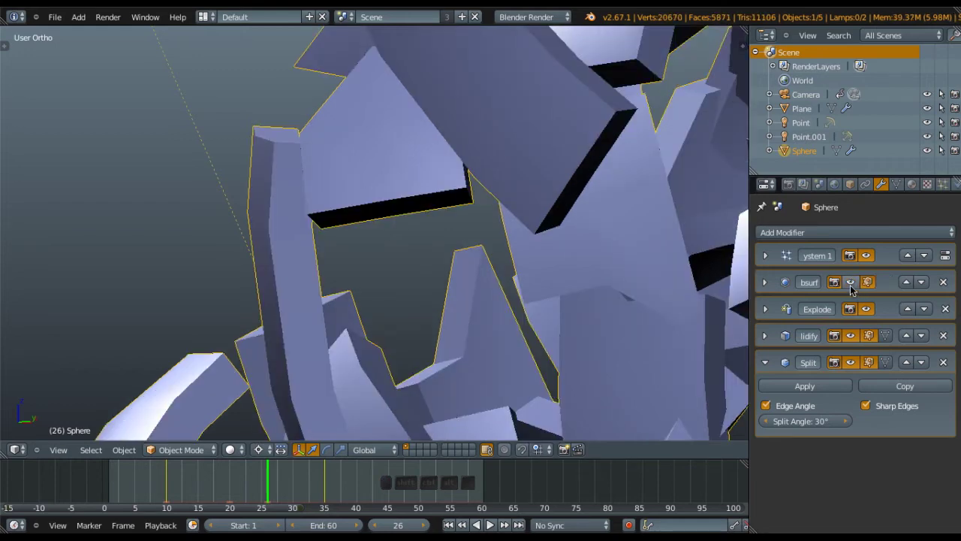
pyautogui.click(850, 284)
pyautogui.scroll(-3, 490, 241)
pyautogui.moveTo(409, 244); pyautogui.dragTo(511, 289, button='middle')
pyautogui.scroll(-3, 507, 288)
pyautogui.moveTo(412, 246); pyautogui.dragTo(517, 276, button='middle')
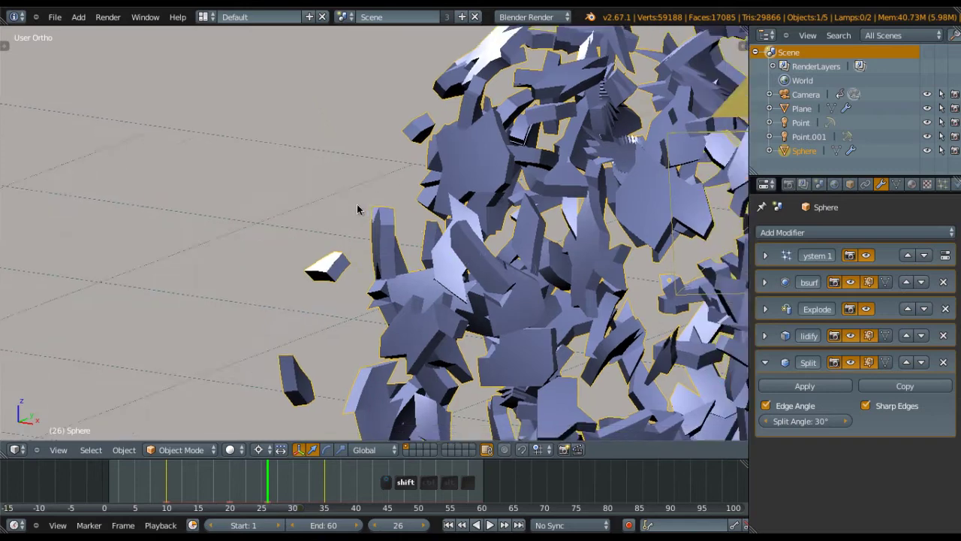
# Play the shattering of the thickened pieces from frame 1 and stop it at frame 44
pyautogui.keyDown('shift'); pyautogui.moveTo(342, 204); pyautogui.dragTo(283, 184, button='middle'); pyautogui.keyUp('shift')
pyautogui.scroll(-4, 416, 227)
pyautogui.moveTo(446, 247); pyautogui.dragTo(497, 257, button='middle')
pyautogui.hotkey('shift', 'Left')
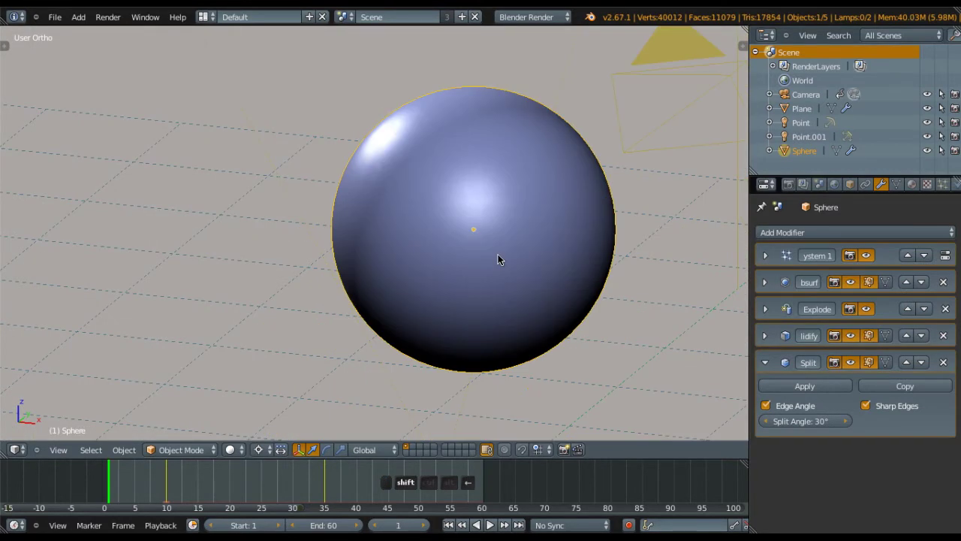
pyautogui.hotkey('alt', 'a')
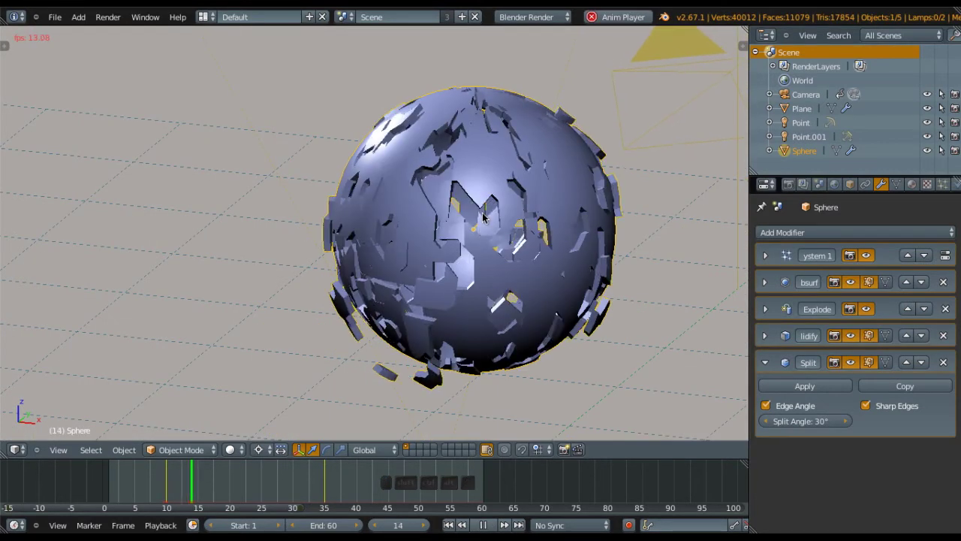
pyautogui.scroll(-3, 499, 279)
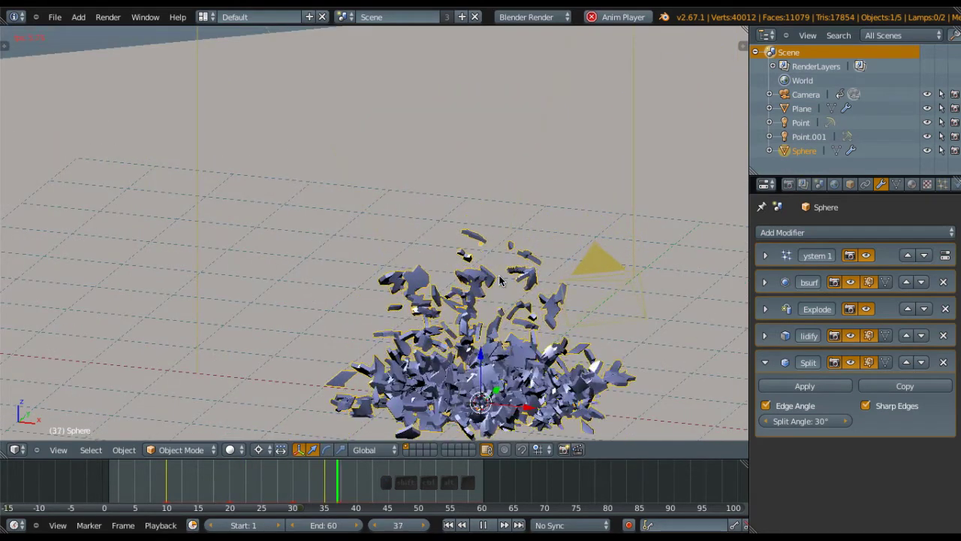
pyautogui.hotkey('alt', 'a')
# Preview the finished shattering animation from frame 1 through the camera view
pyautogui.press('q')
pyautogui.click(529, 290)
pyautogui.scroll(-5, 482, 289)
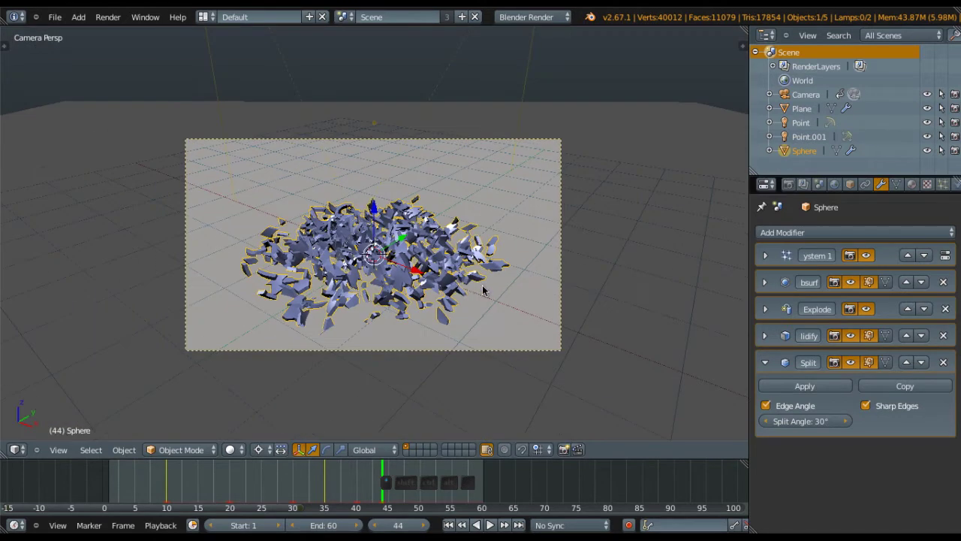
pyautogui.keyDown('shift'); pyautogui.moveTo(483, 289); pyautogui.dragTo(466, 283, button='middle'); pyautogui.keyUp('shift')
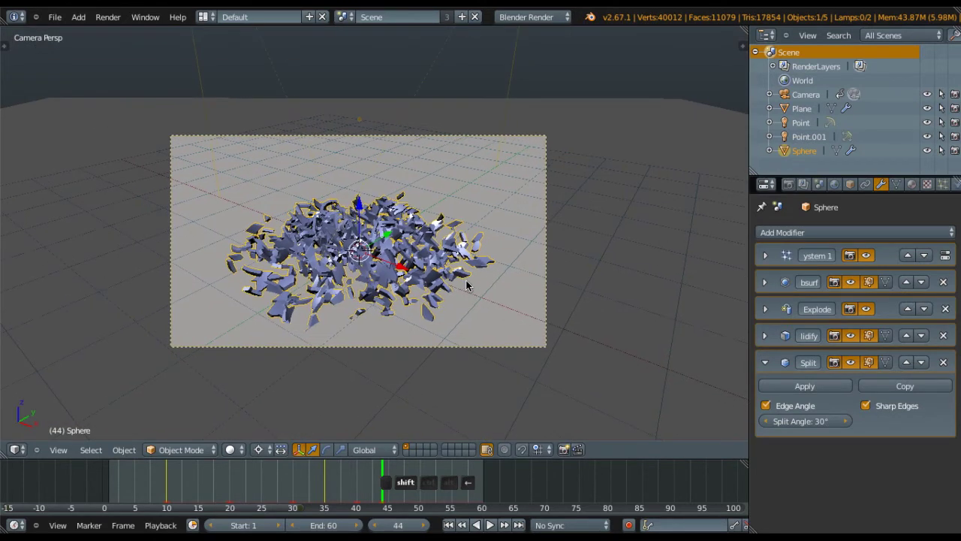
pyautogui.hotkey('shift', 'Left')
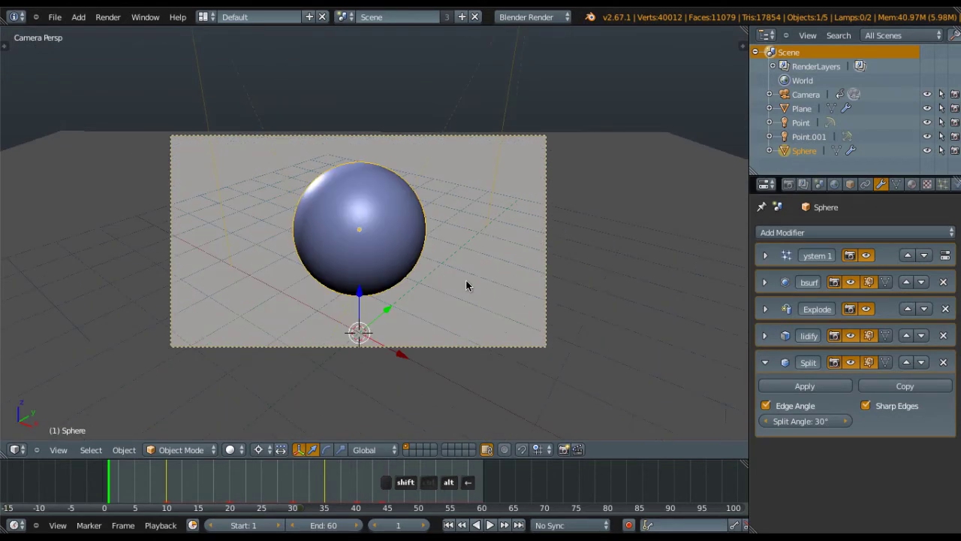
pyautogui.hotkey('alt', 'a')
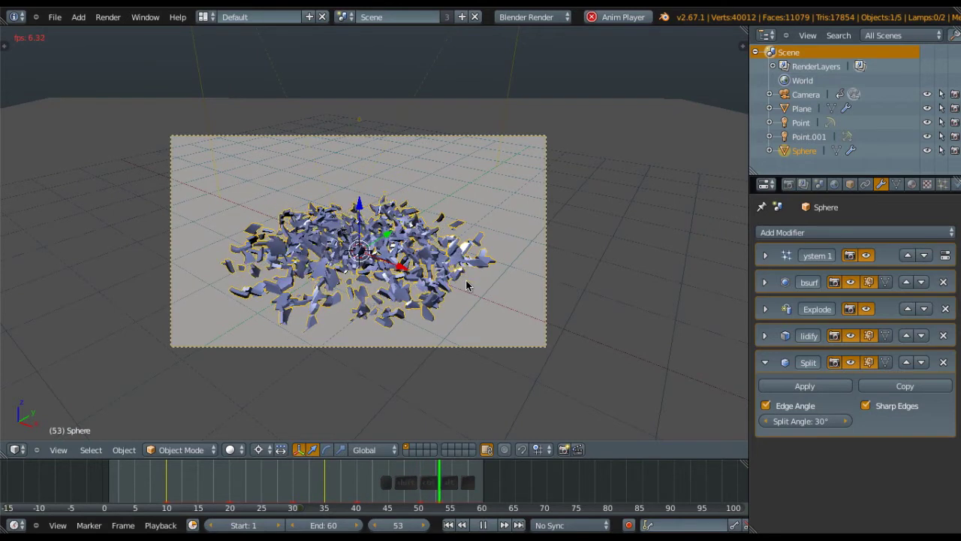
pyautogui.hotkey('alt', 'a')
pyautogui.hotkey('alt', 'a')
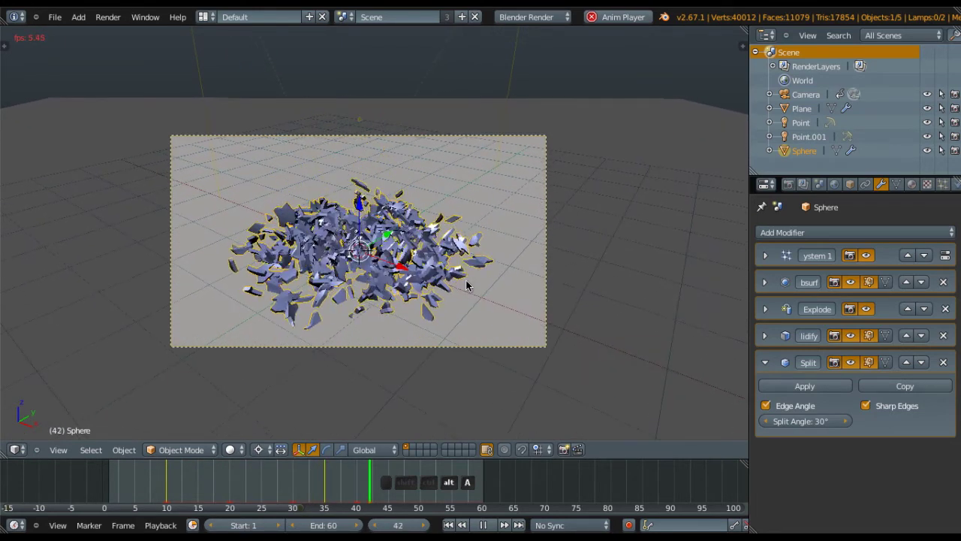
# Stop the playback and set the cache step of the sphere's particle system to 1
pyautogui.hotkey('alt', 'a')
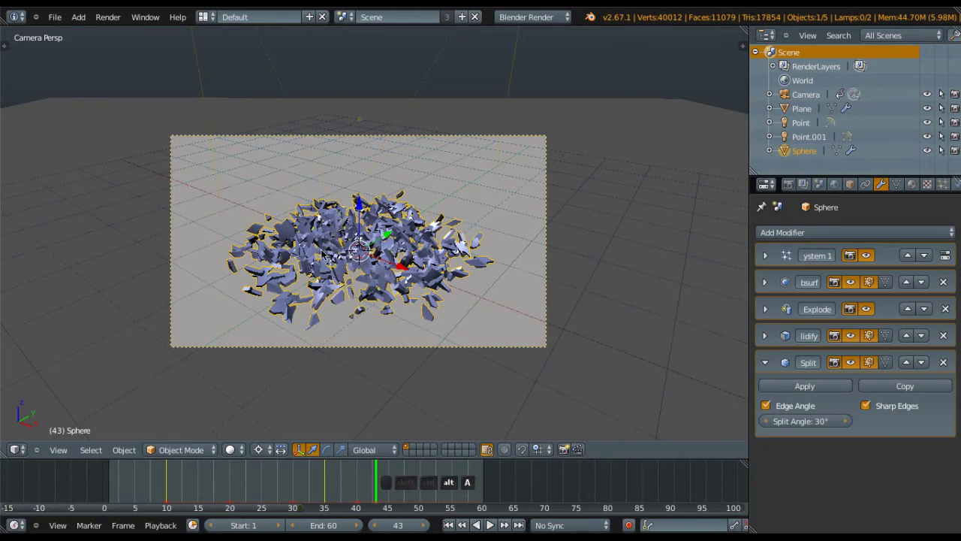
pyautogui.click(940, 186)
pyautogui.click(809, 331)
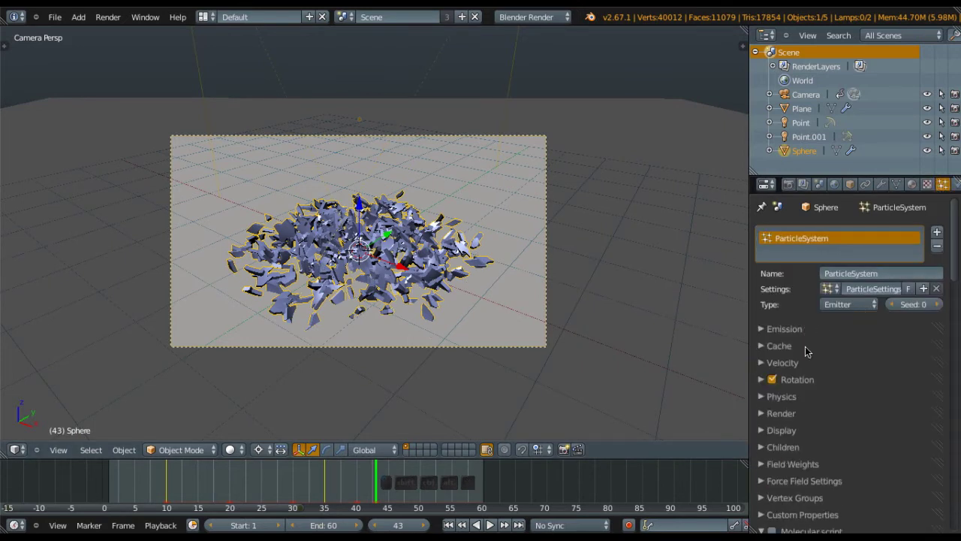
pyautogui.click(805, 348)
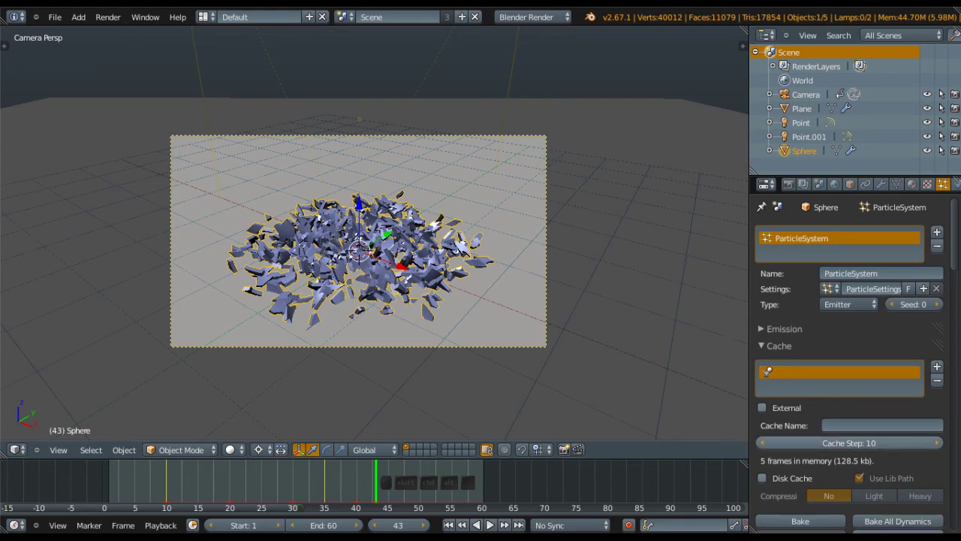
pyautogui.moveTo(897, 440); pyautogui.dragTo(826, 440)
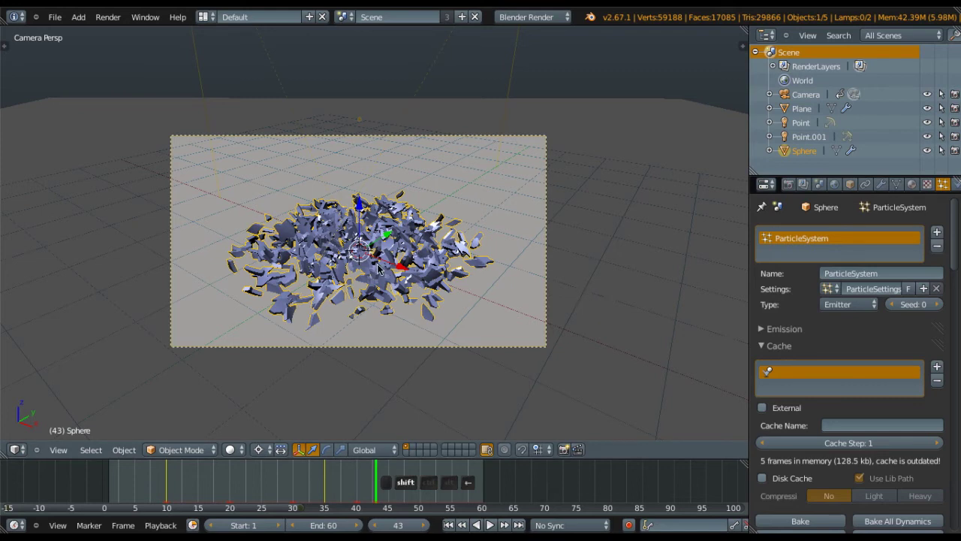
# Play the whole animation from frame 1 to recalculate the particle cache, and stop it after it loops
pyautogui.hotkey('shift', 'Left')
pyautogui.hotkey('alt', 'a')
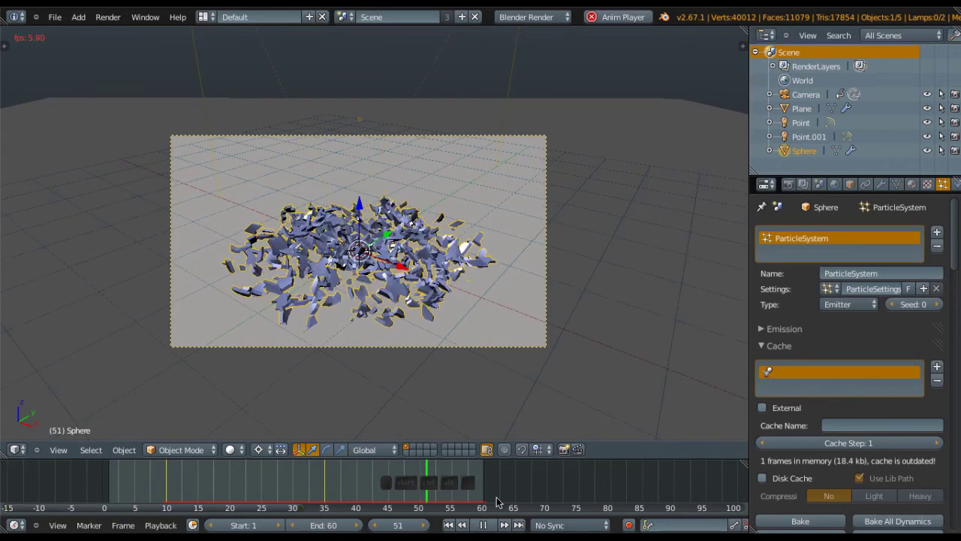
pyautogui.press('Escape')
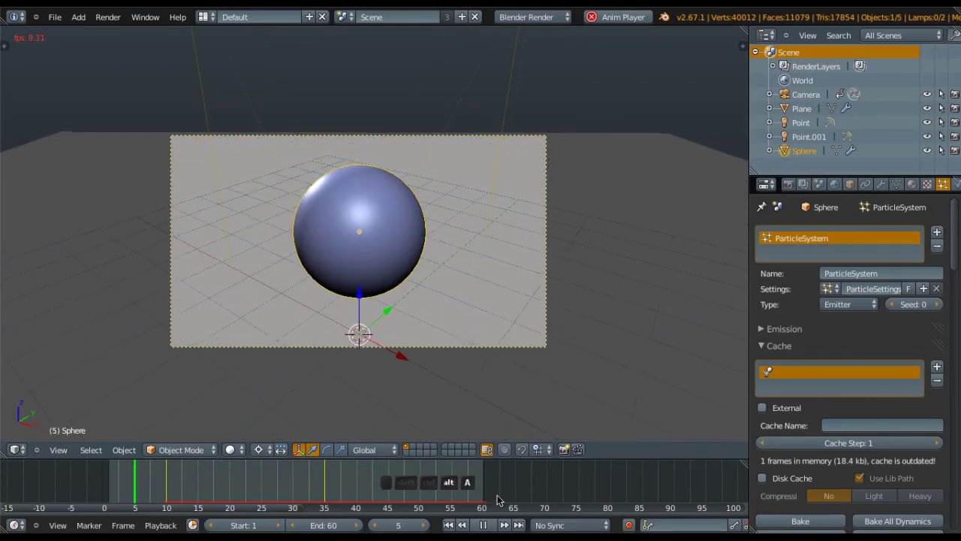
# Select the ground plane and scrub through the shattering to frame 47 and back to frame 1
pyautogui.rightClick(343, 210)
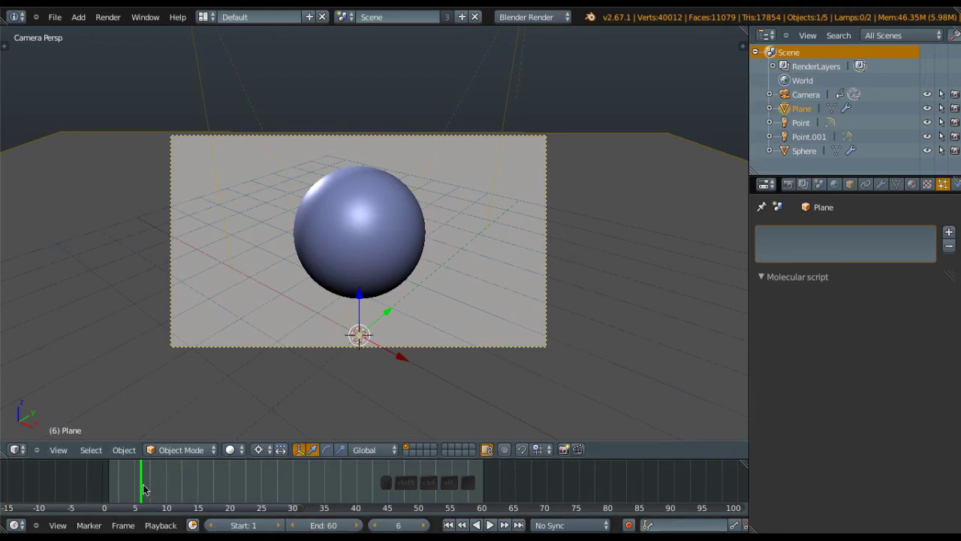
pyautogui.moveTo(145, 490); pyautogui.dragTo(400, 488)
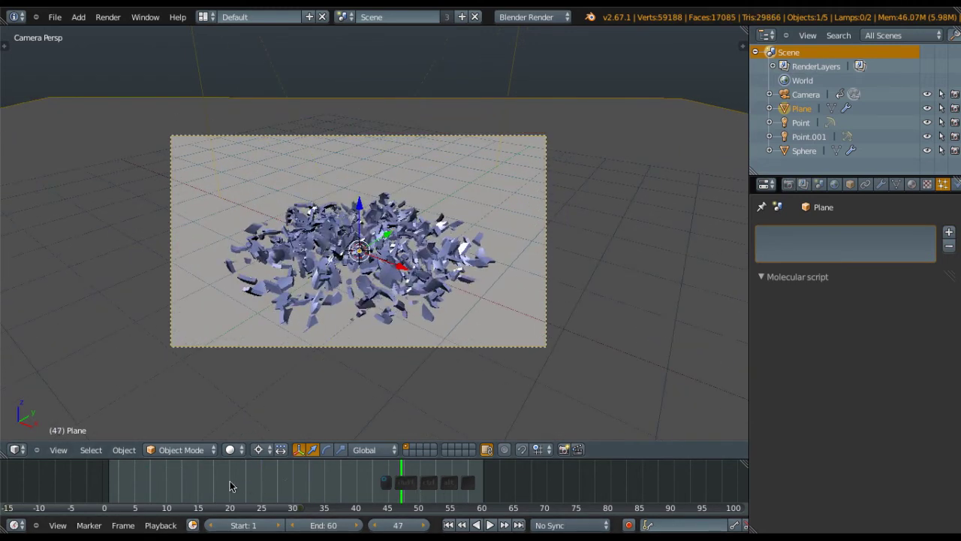
pyautogui.moveTo(222, 485); pyautogui.dragTo(103, 483)
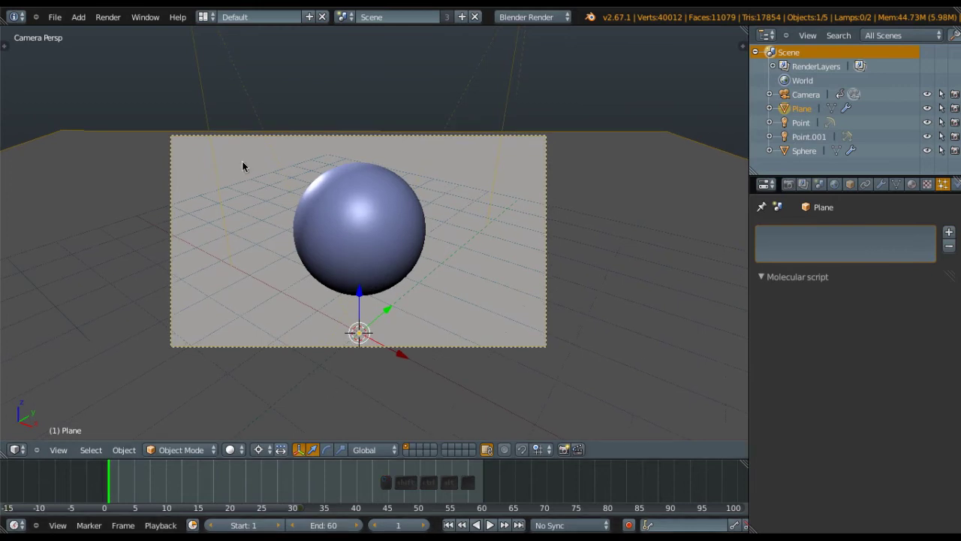
# Switch to the Video Editing screen layout and add the current scene as a strip in the sequencer
pyautogui.click(204, 17)
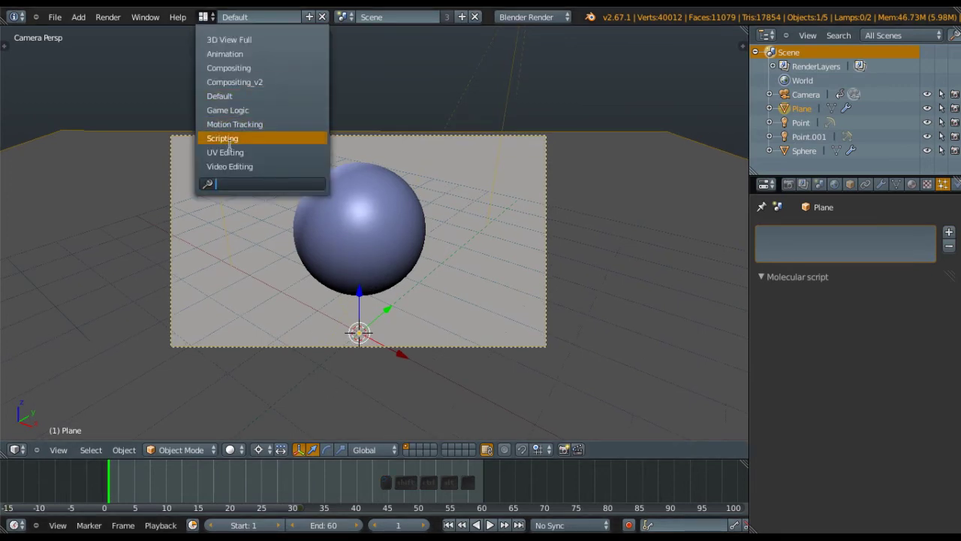
pyautogui.click(231, 167)
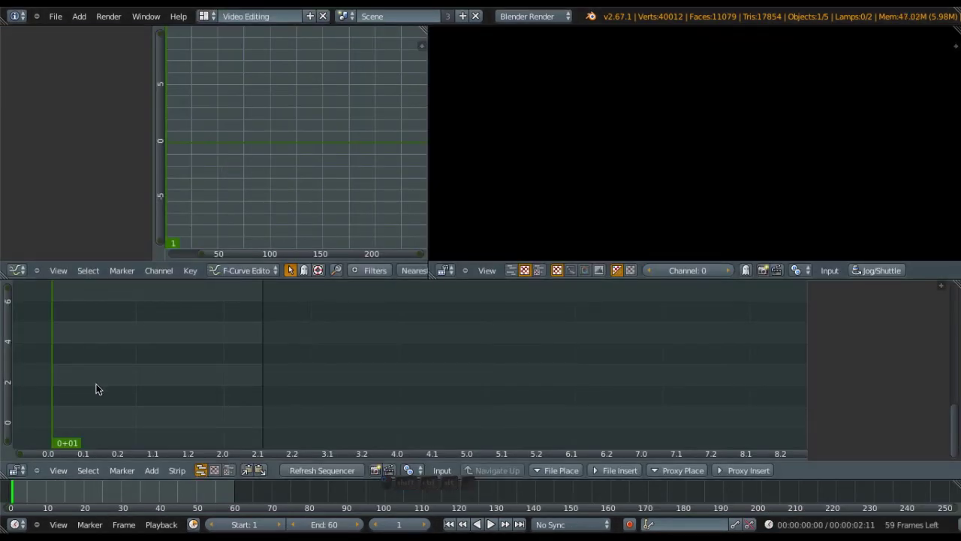
pyautogui.hotkey('shift', 'a')
pyautogui.moveTo(99, 379)
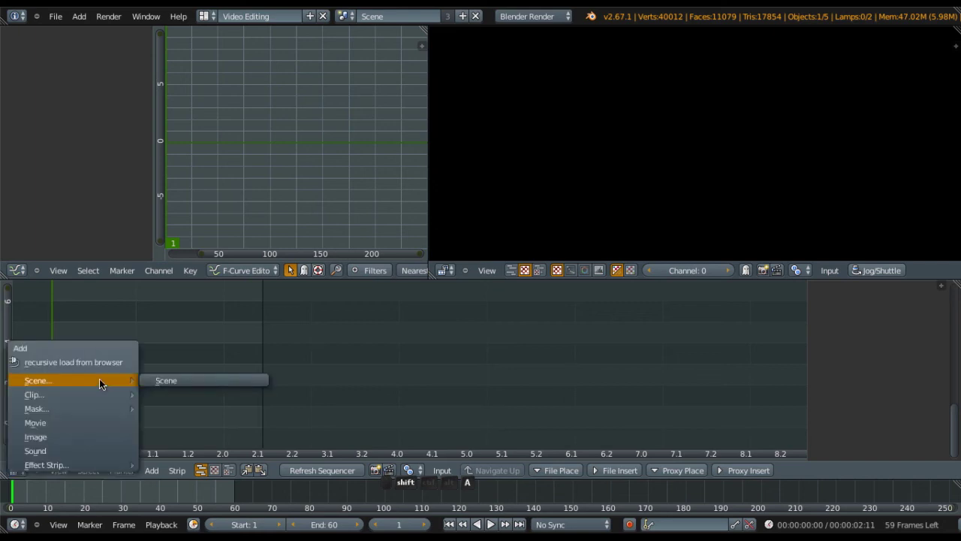
pyautogui.click(154, 384)
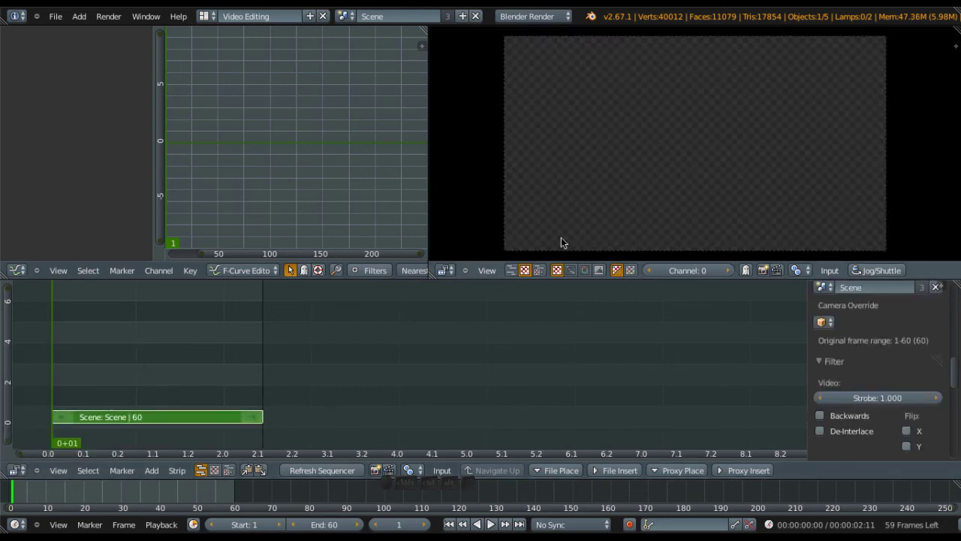
# Go to frame 28 and set the sequencer's Open GL preview shading to Solid
pyautogui.click(146, 395)
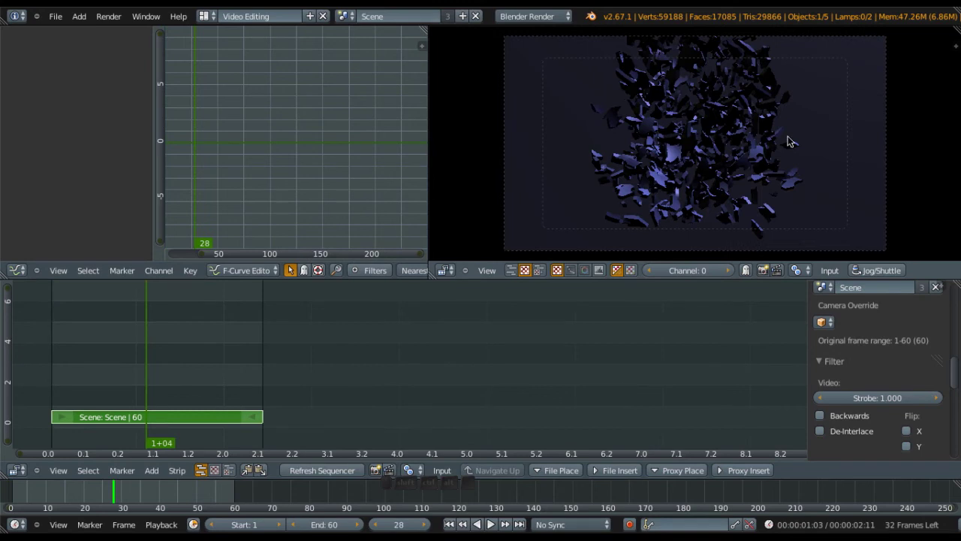
pyautogui.press('n')
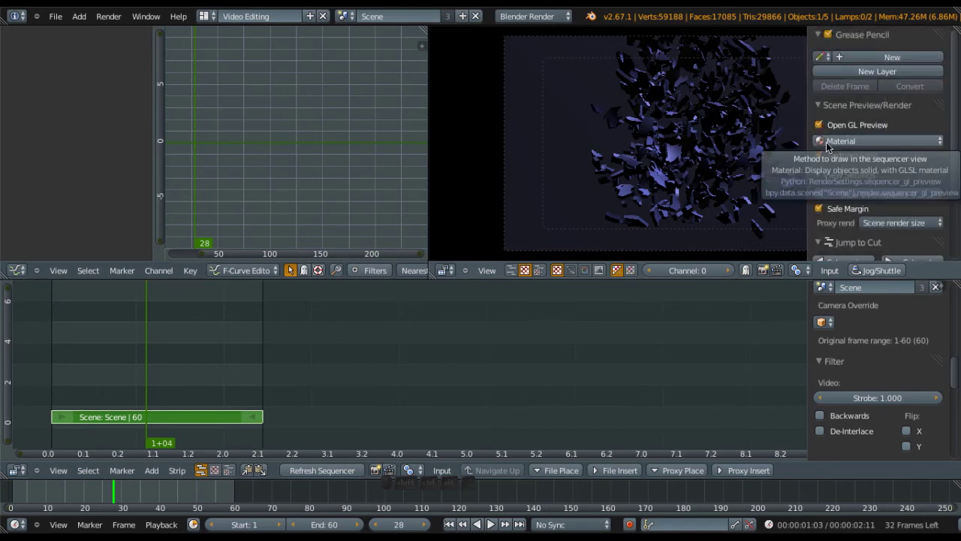
pyautogui.click(829, 142)
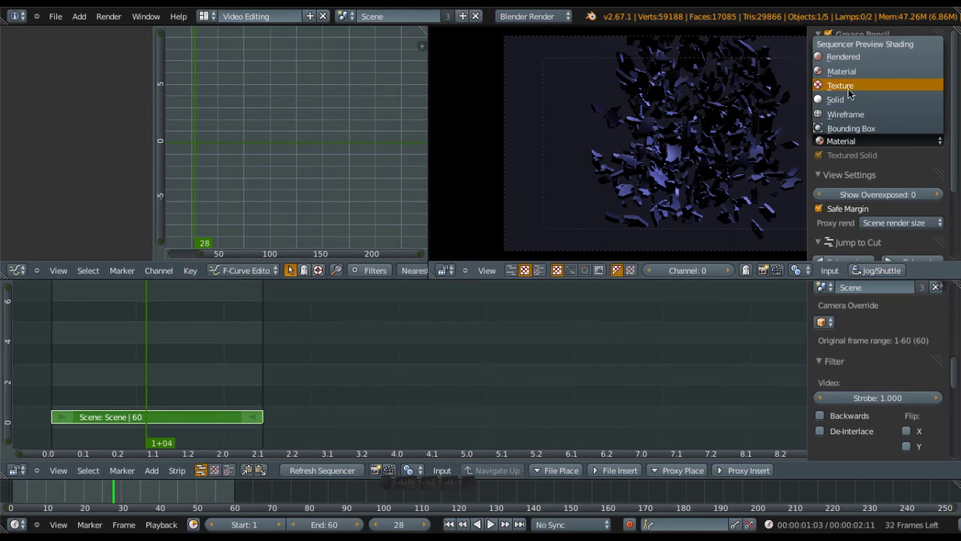
pyautogui.click(845, 98)
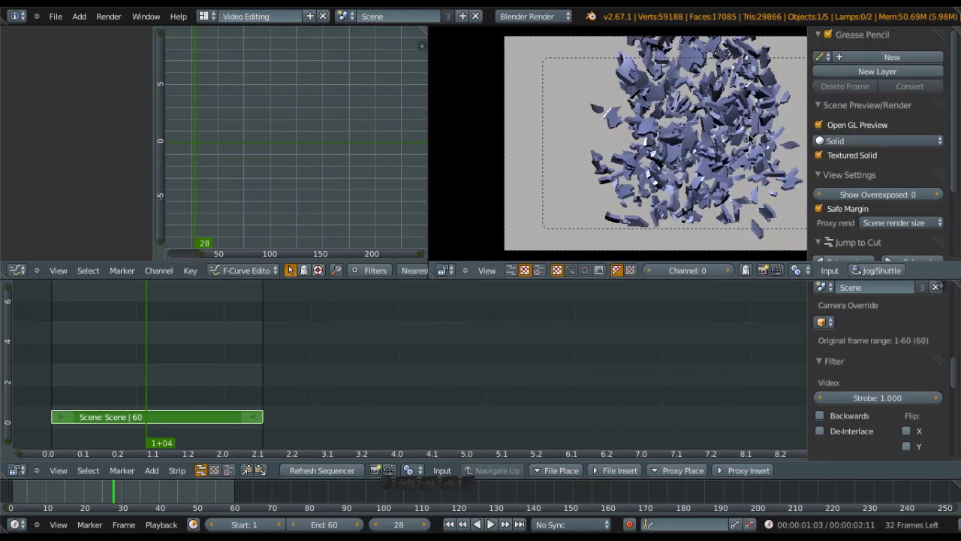
pyautogui.press('n')
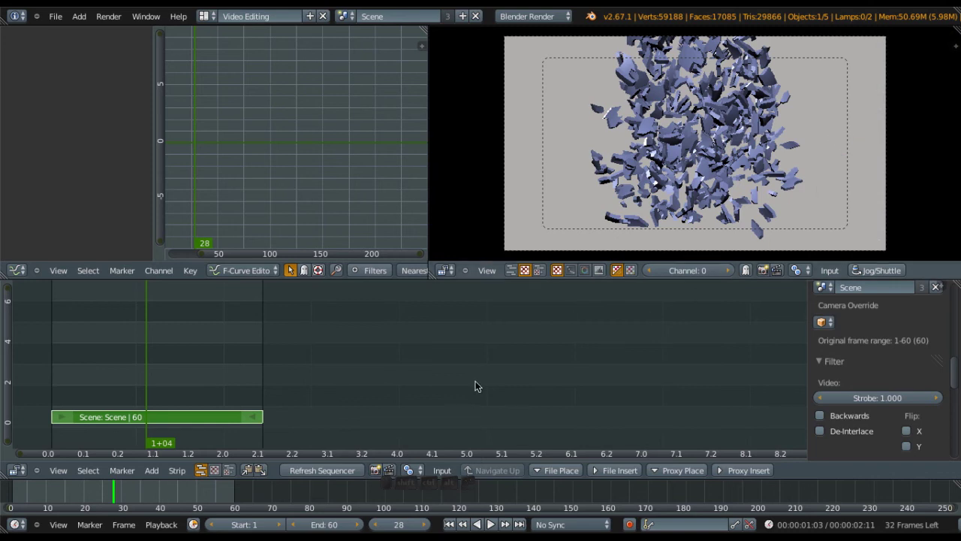
# Reverse the scene strip with the Backwards option and play it from frame 1
pyautogui.click(821, 415)
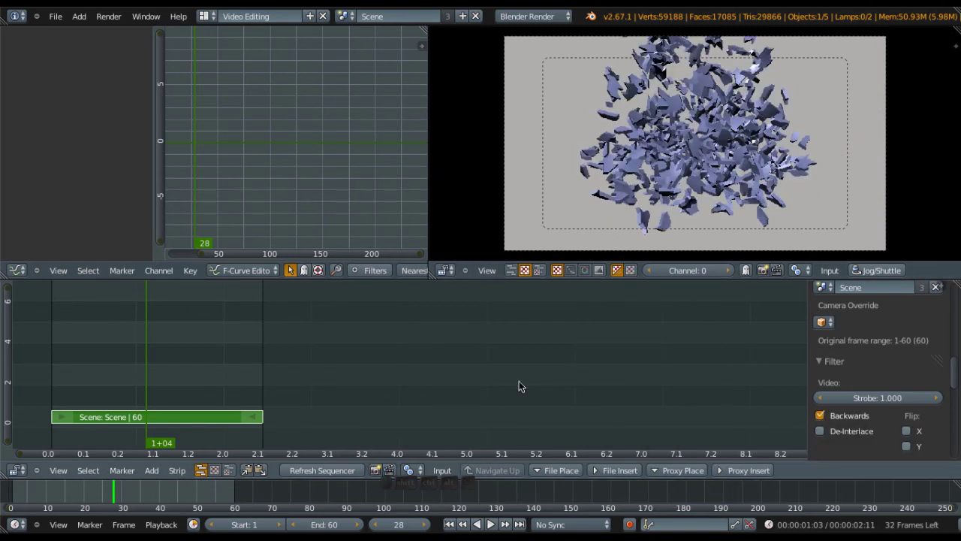
pyautogui.hotkey('shift', 'Left')
pyautogui.hotkey('alt', 'a')
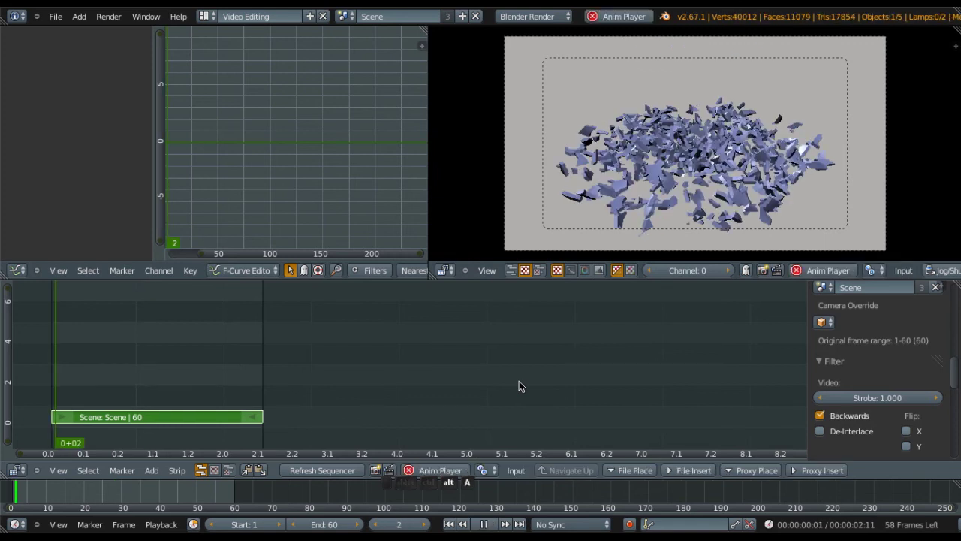